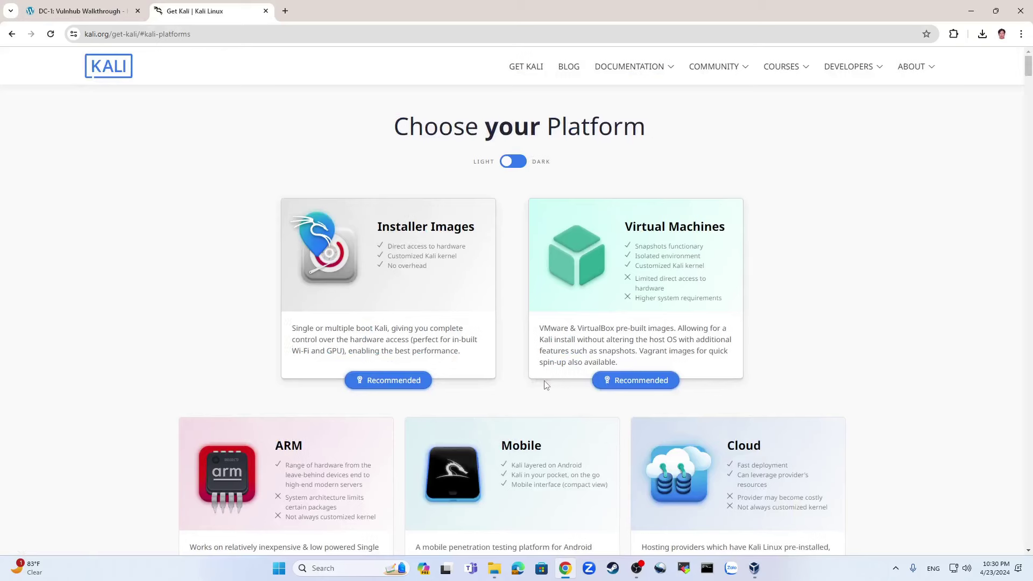
Step: Look at the VirtualBox Manager window, and open the Virtual Machines section of the Kali download page in Chrome
{"action": "mouse_move", "coordinate": [757, 578]}
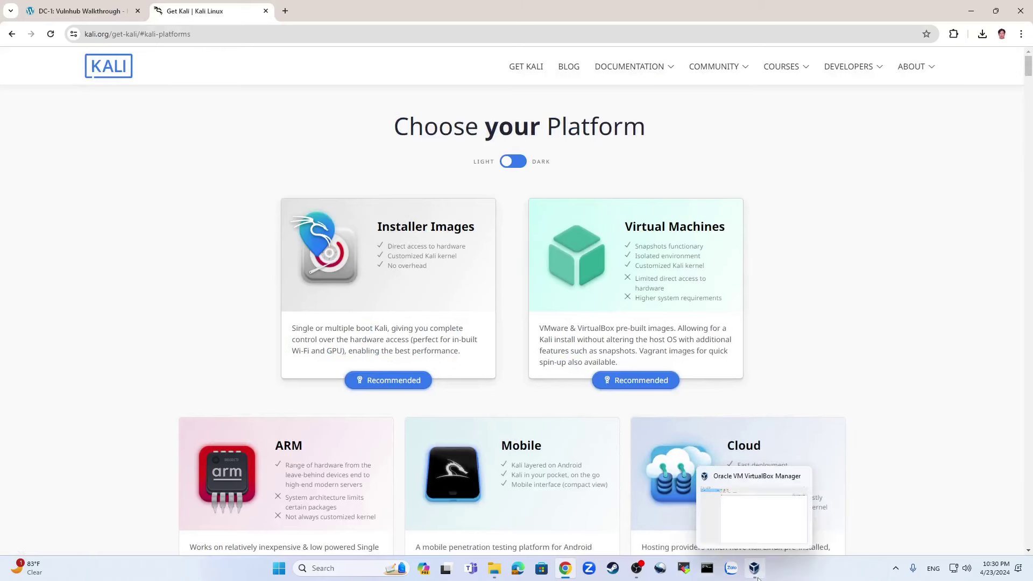
{"action": "left_click", "coordinate": [769, 541]}
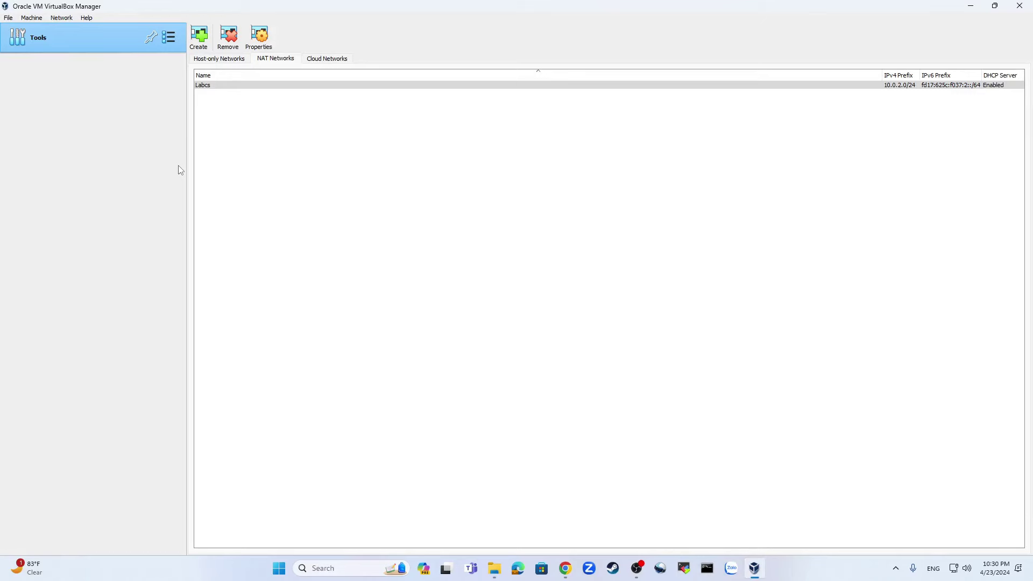
{"action": "mouse_move", "coordinate": [565, 568]}
{"action": "left_click", "coordinate": [566, 519]}
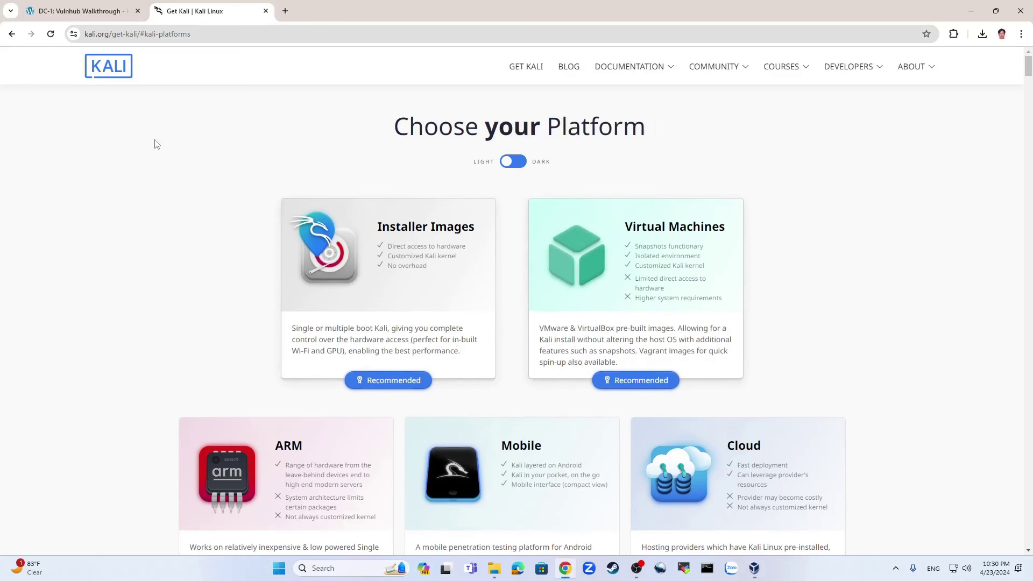
{"action": "left_click", "coordinate": [653, 260]}
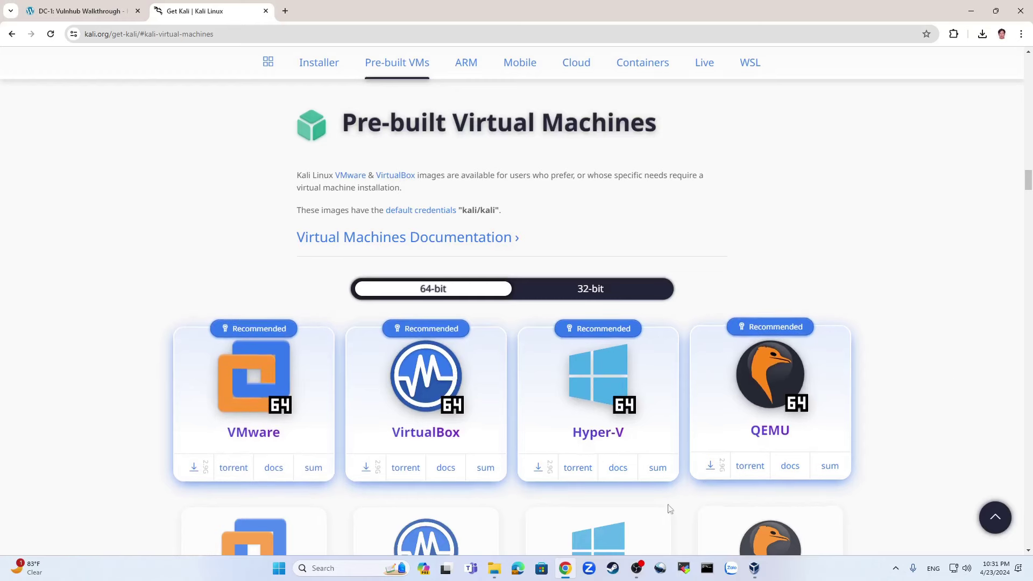
Step: Extract the kali-linux-2024.1-virtualbox-amd64 archive from Downloads to the default destination folder with WinRAR in File Explorer
{"action": "mouse_move", "coordinate": [494, 568]}
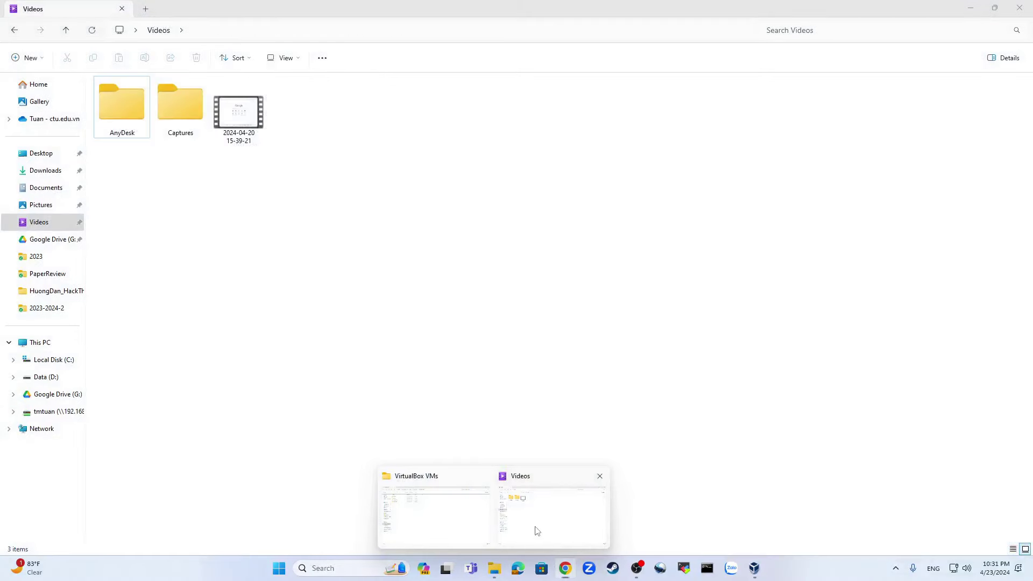
{"action": "left_click", "coordinate": [535, 531]}
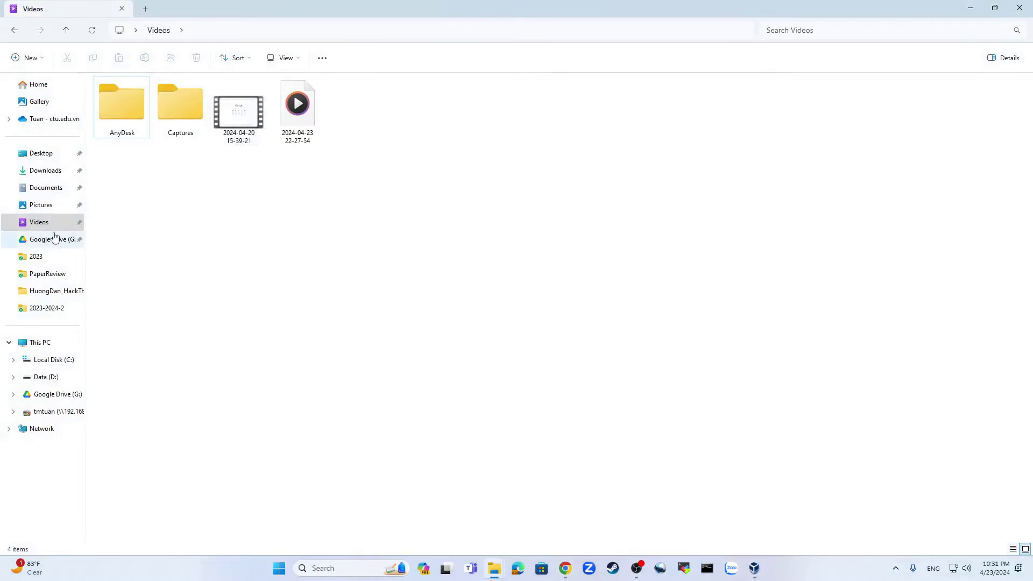
{"action": "left_click", "coordinate": [46, 170]}
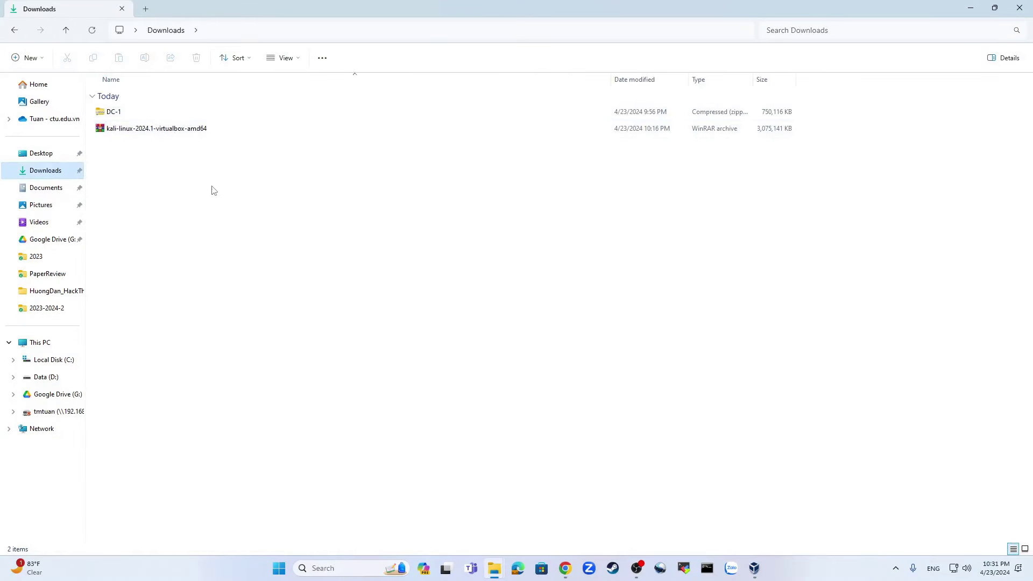
{"action": "double_click", "coordinate": [167, 130]}
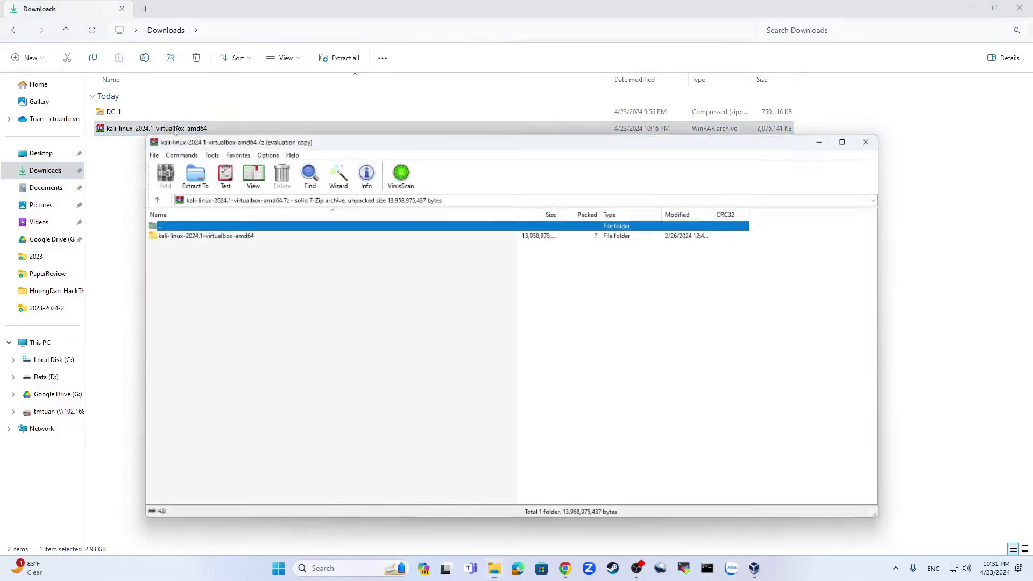
{"action": "left_click", "coordinate": [182, 170]}
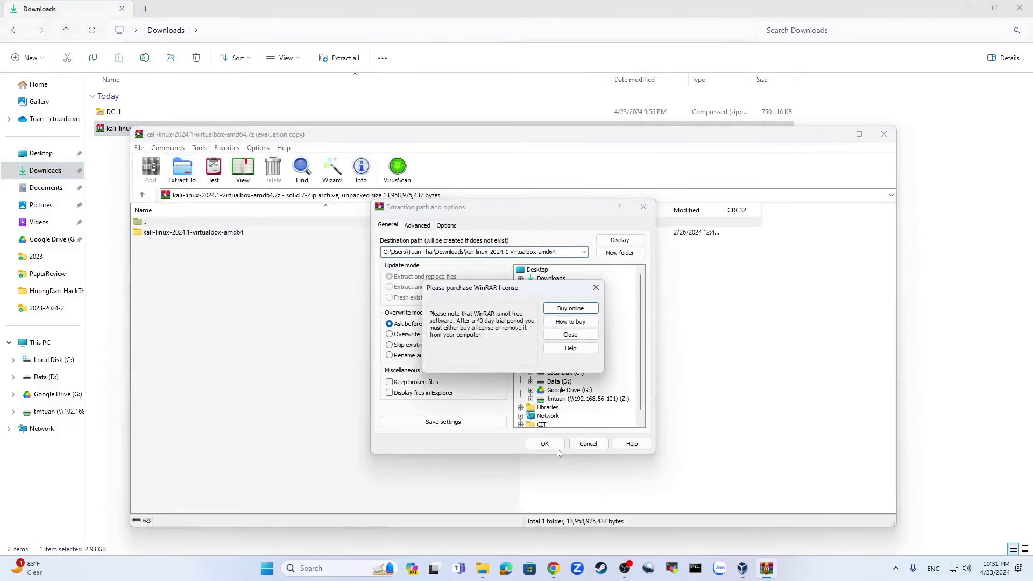
{"action": "left_click", "coordinate": [567, 334]}
{"action": "left_click", "coordinate": [542, 444]}
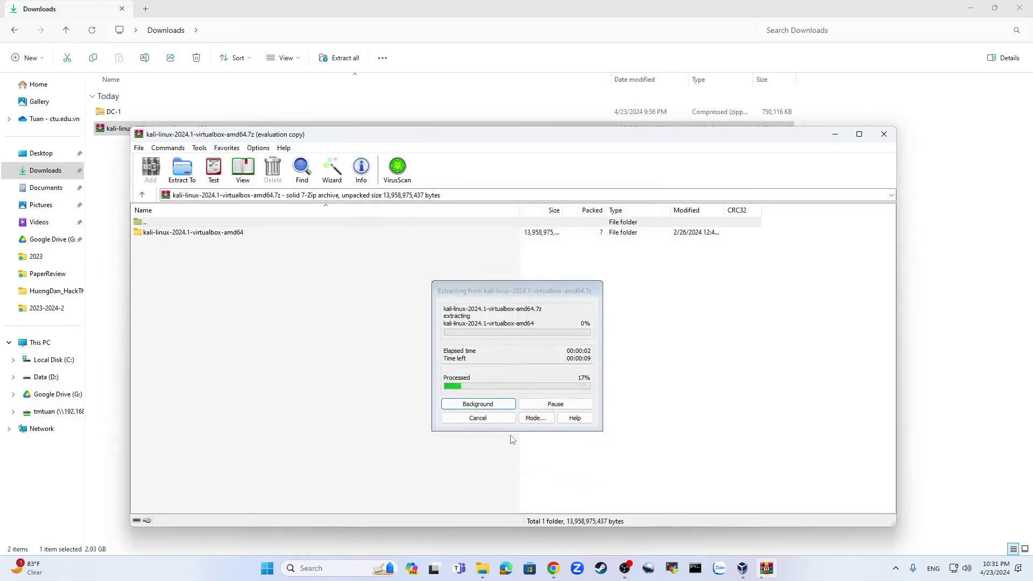
{"action": "left_click", "coordinate": [883, 134]}
Step: Copy the inner kali-linux-2024.1-virtualbox-amd64 folder from the extracted folder into the VirtualBox VMs folder
{"action": "left_click", "coordinate": [150, 146]}
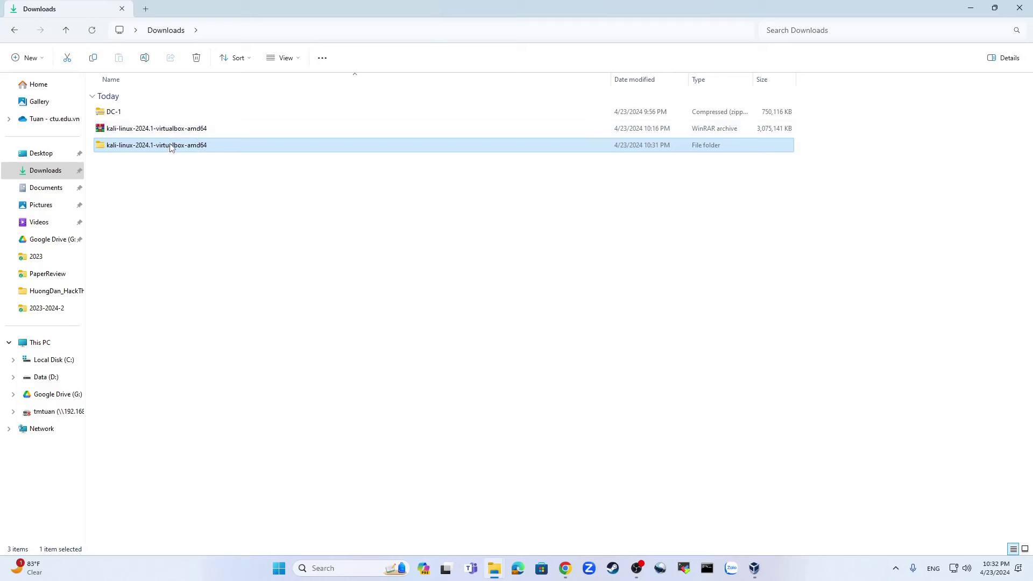
{"action": "double_click", "coordinate": [171, 147]}
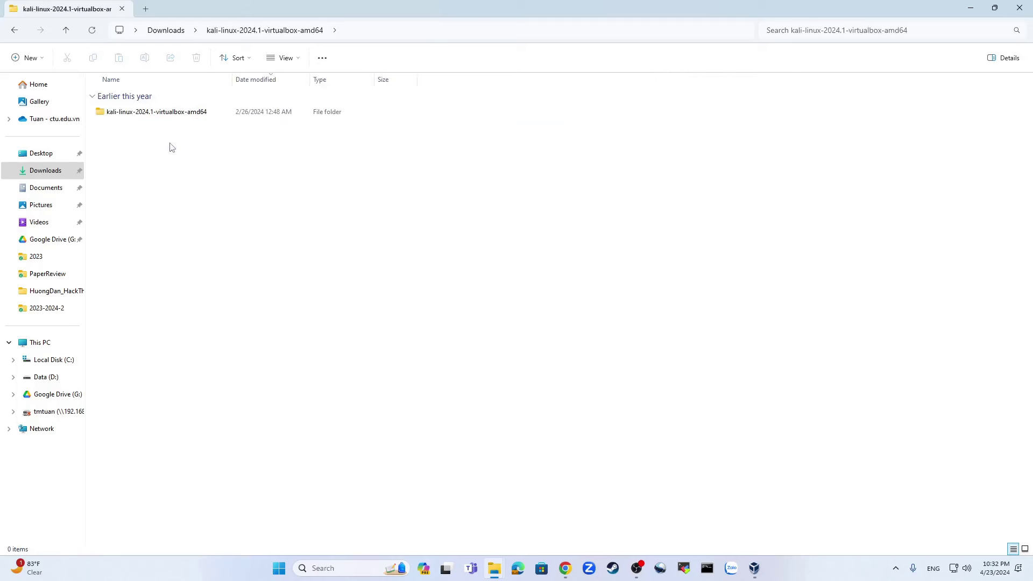
{"action": "left_click", "coordinate": [167, 115]}
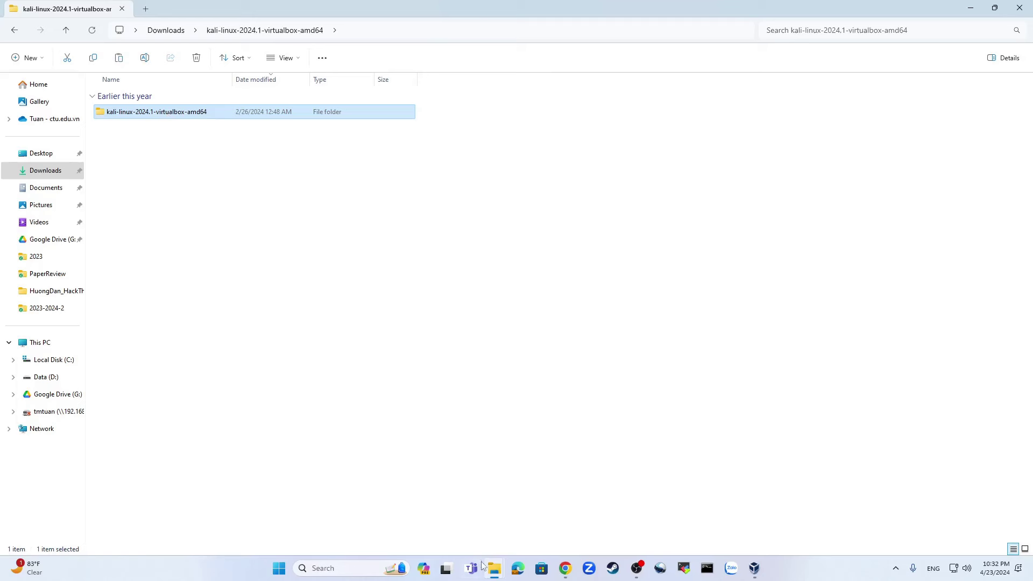
{"action": "mouse_move", "coordinate": [487, 565]}
{"action": "left_click", "coordinate": [456, 532]}
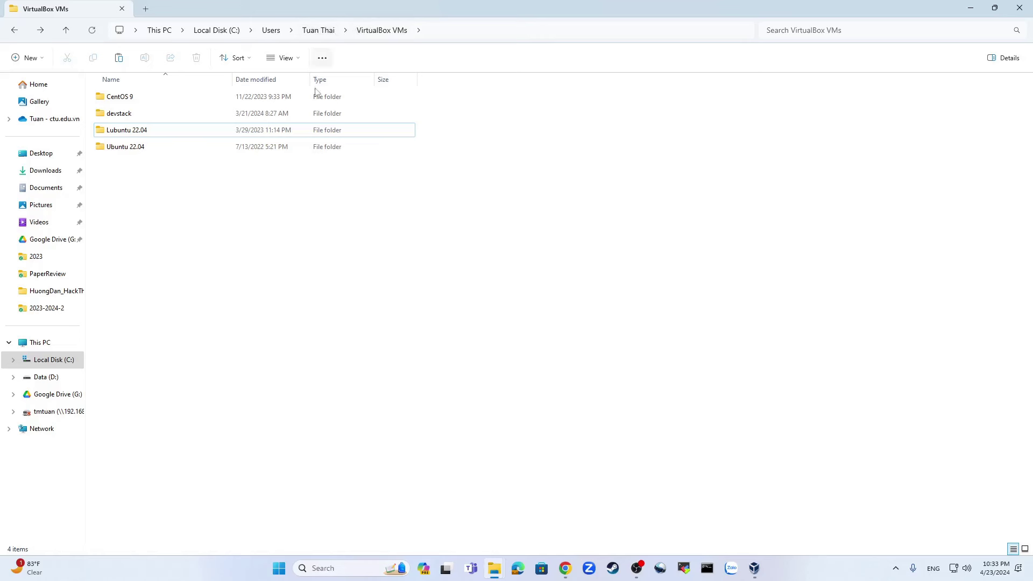
{"action": "right_click", "coordinate": [172, 225]}
{"action": "key", "text": "Escape"}
{"action": "key", "text": "ctrl+v"}
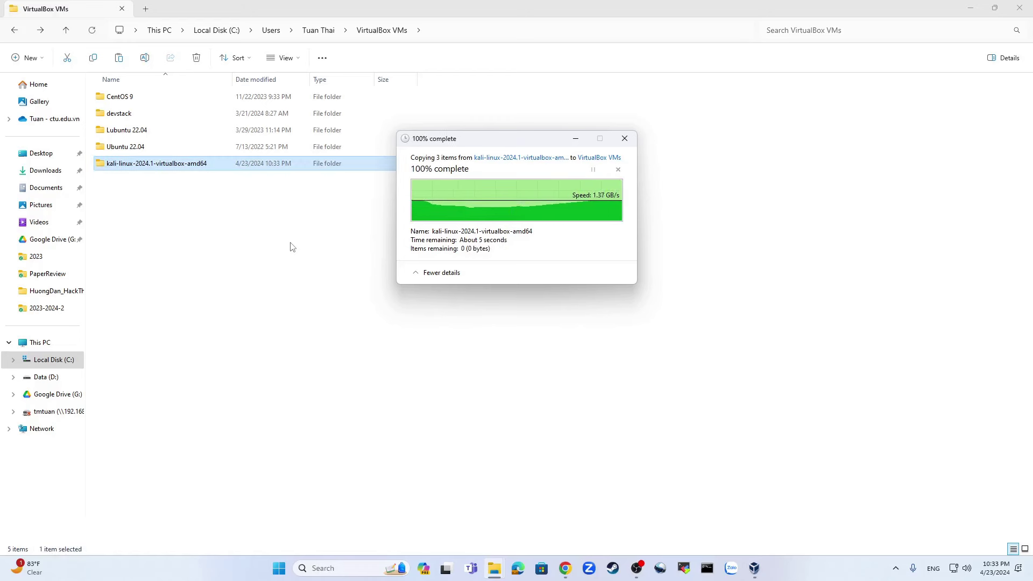
Step: Add the Kali virtual machine to VirtualBox from the machine file in the copied kali-linux-2024.1-virtualbox-amd64 folder
{"action": "left_click", "coordinate": [252, 259]}
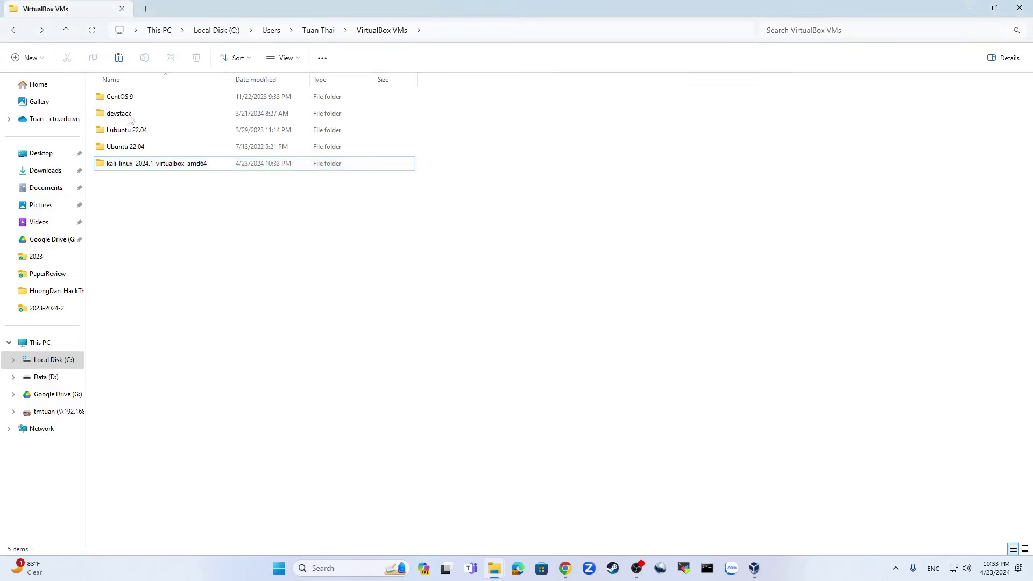
{"action": "double_click", "coordinate": [189, 166]}
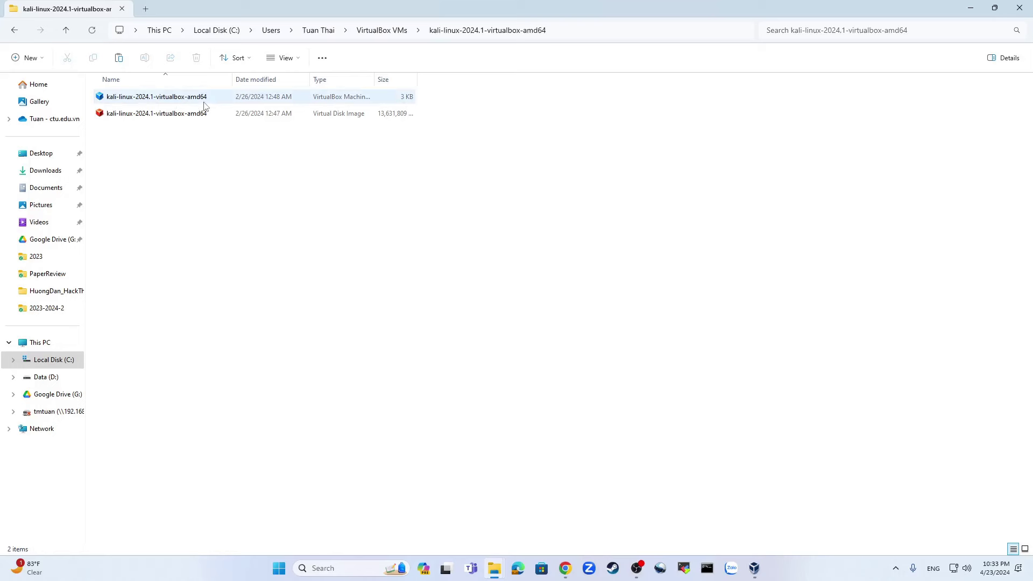
{"action": "double_click", "coordinate": [161, 100]}
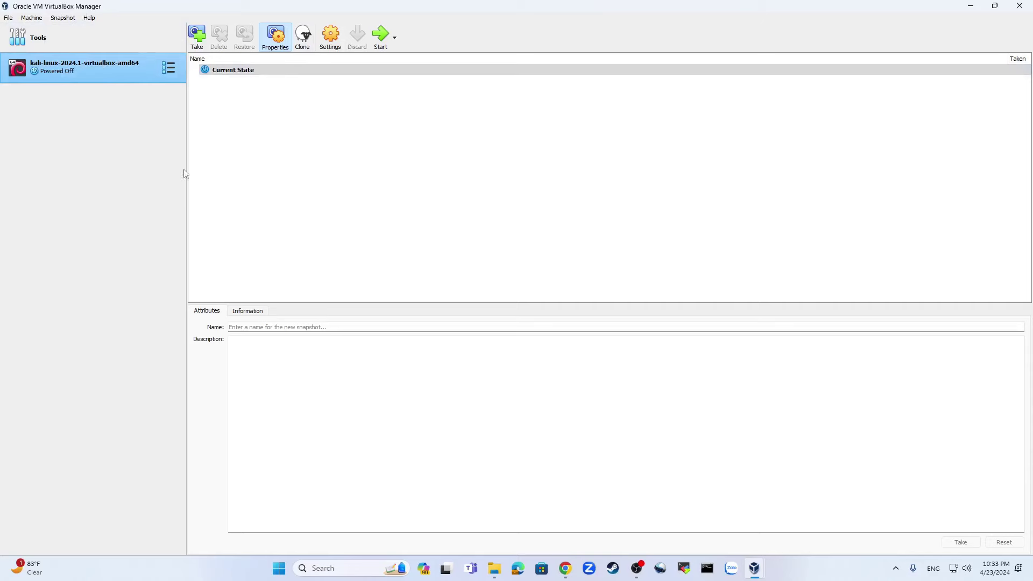
Step: Set the Kali virtual machine's base memory to 8192 MB in its system settings
{"action": "left_click", "coordinate": [332, 38]}
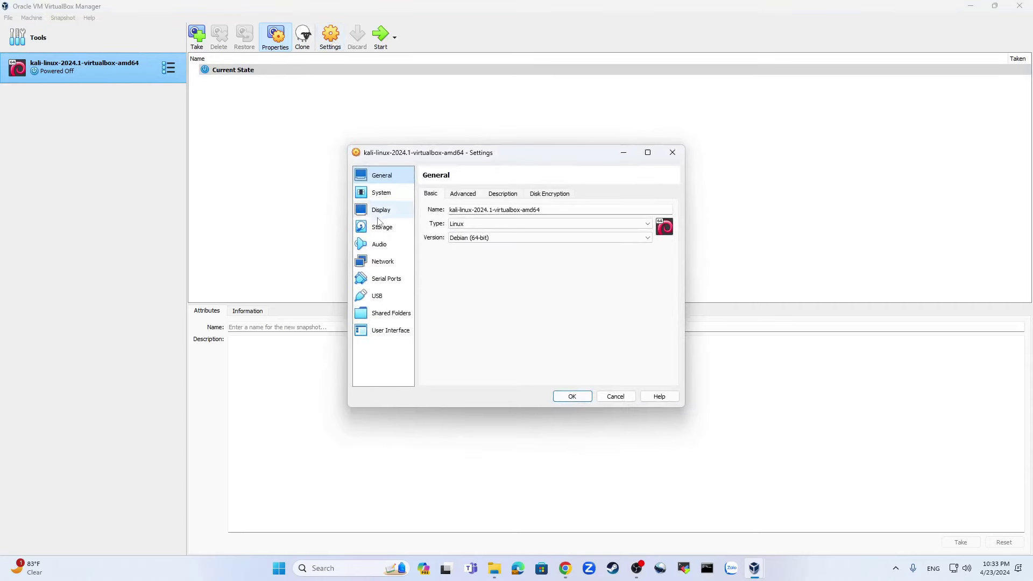
{"action": "left_click", "coordinate": [383, 194]}
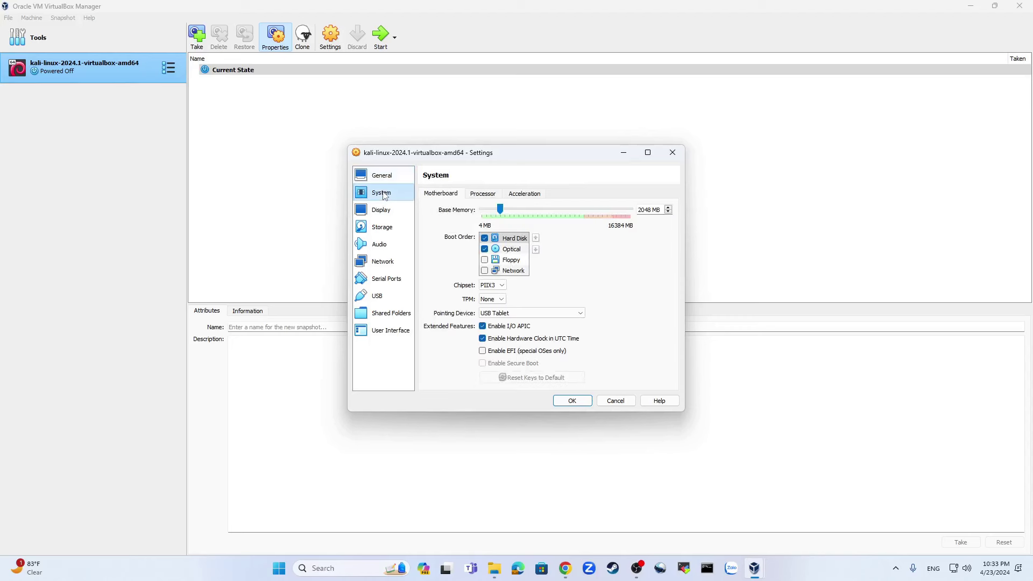
{"action": "double_click", "coordinate": [645, 210]}
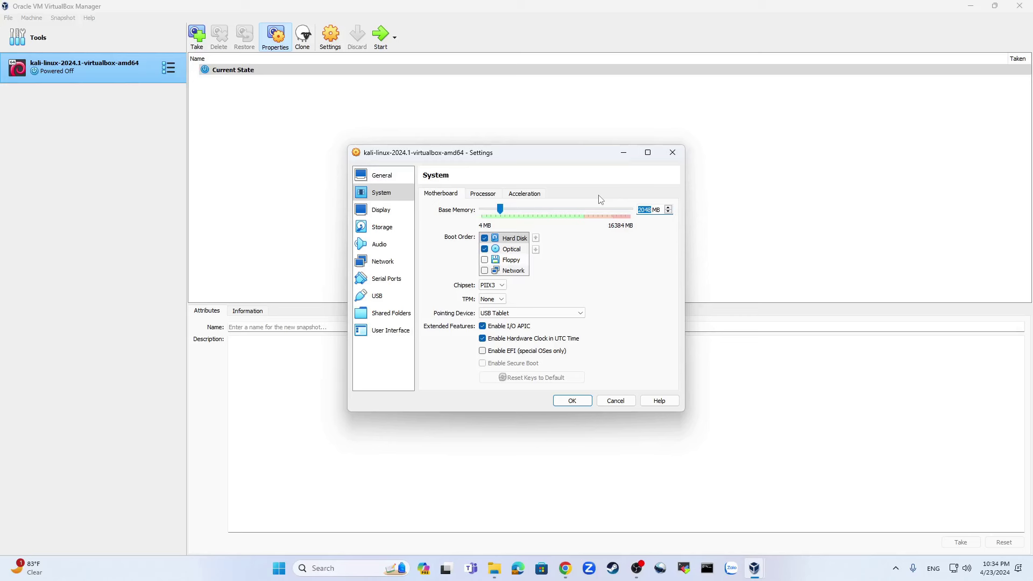
{"action": "type", "text": "8019"}
{"action": "key", "text": "BackSpace"}
{"action": "key", "text": "BackSpace"}
{"action": "key", "text": "BackSpace"}
{"action": "type", "text": "192"}
Step: Set the Kali virtual machine's processor count to 4, check its general settings and save the configuration
{"action": "left_click", "coordinate": [481, 195]}
{"action": "left_click", "coordinate": [668, 208]}
{"action": "left_click", "coordinate": [669, 207]}
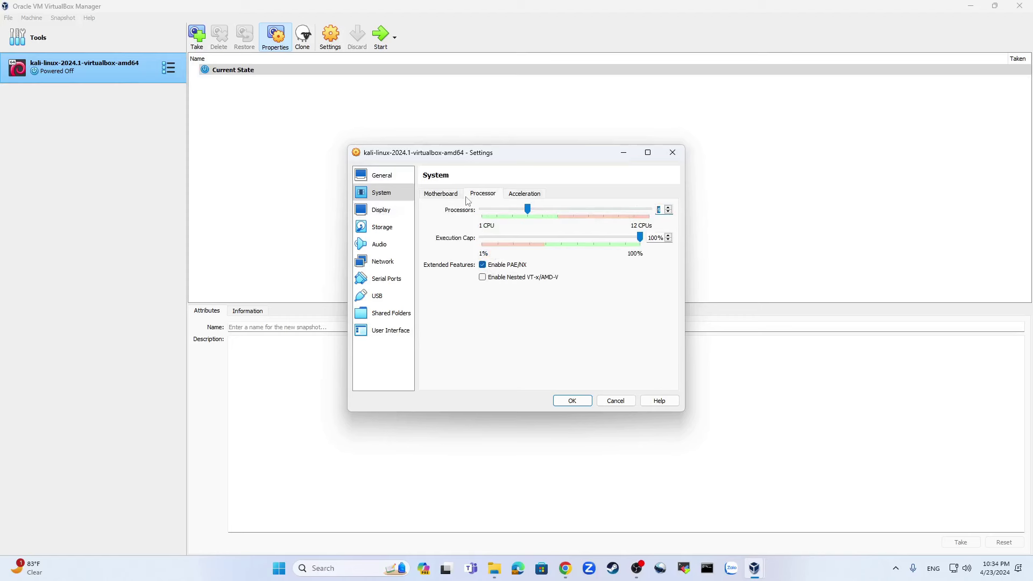
{"action": "left_click", "coordinate": [382, 175]}
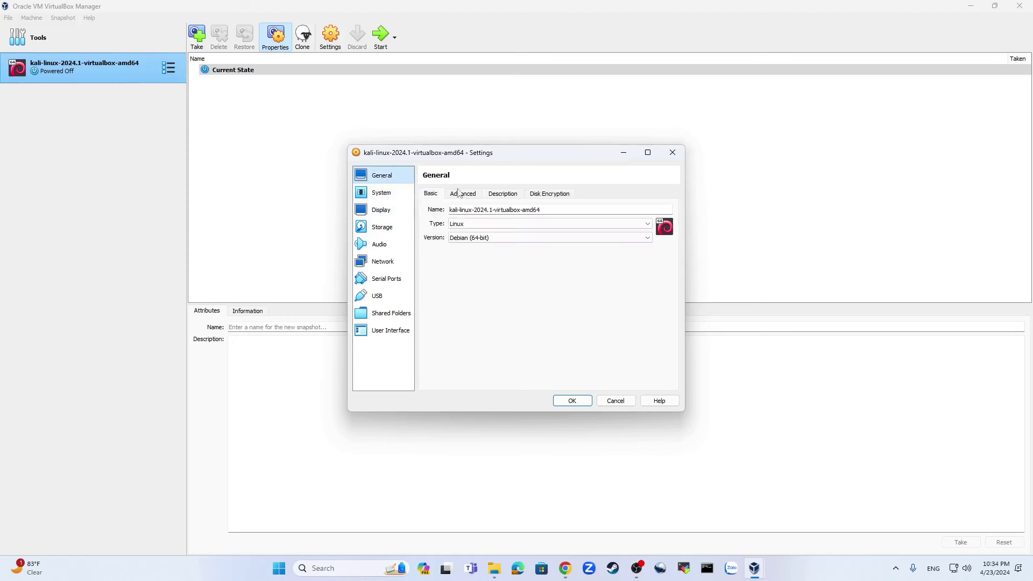
{"action": "left_click", "coordinate": [462, 194]}
{"action": "left_click", "coordinate": [548, 193]}
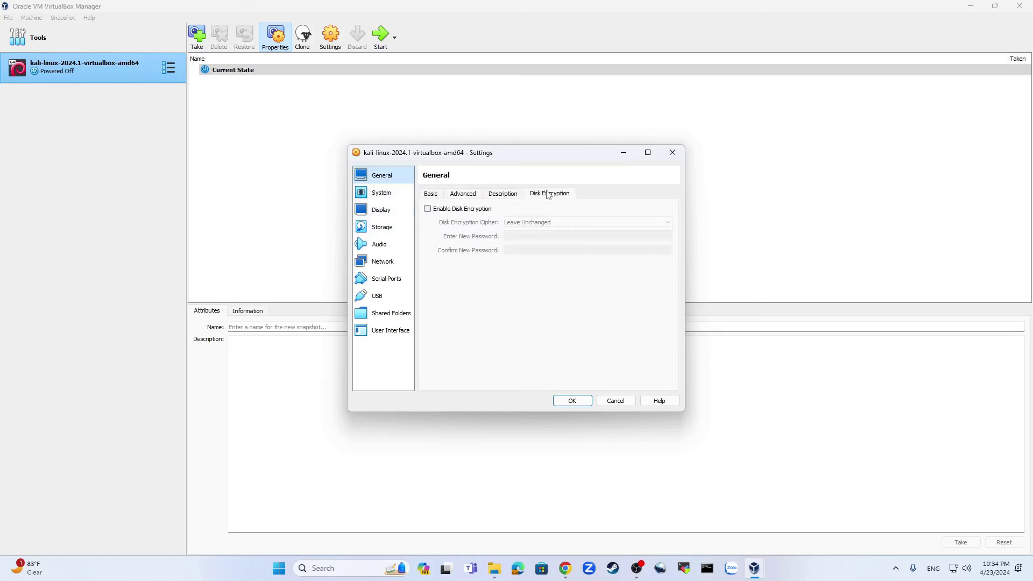
{"action": "left_click", "coordinate": [382, 193]}
{"action": "left_click", "coordinate": [572, 401]}
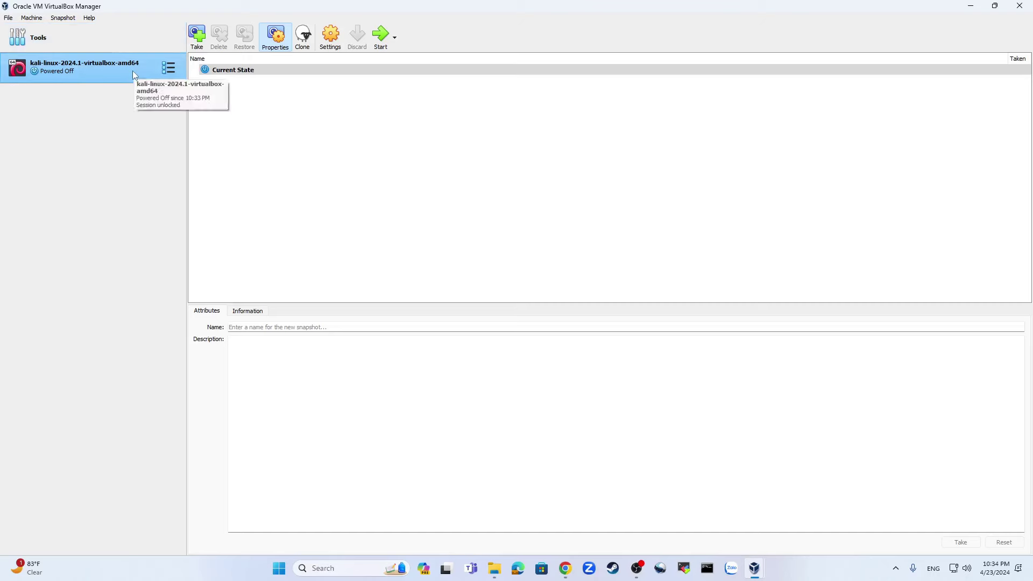
Step: Switch to the DC-1 Vulnhub walkthrough in Chrome and open its VM download link in a new tab
{"action": "left_click", "coordinate": [565, 568]}
{"action": "left_click", "coordinate": [111, 7]}
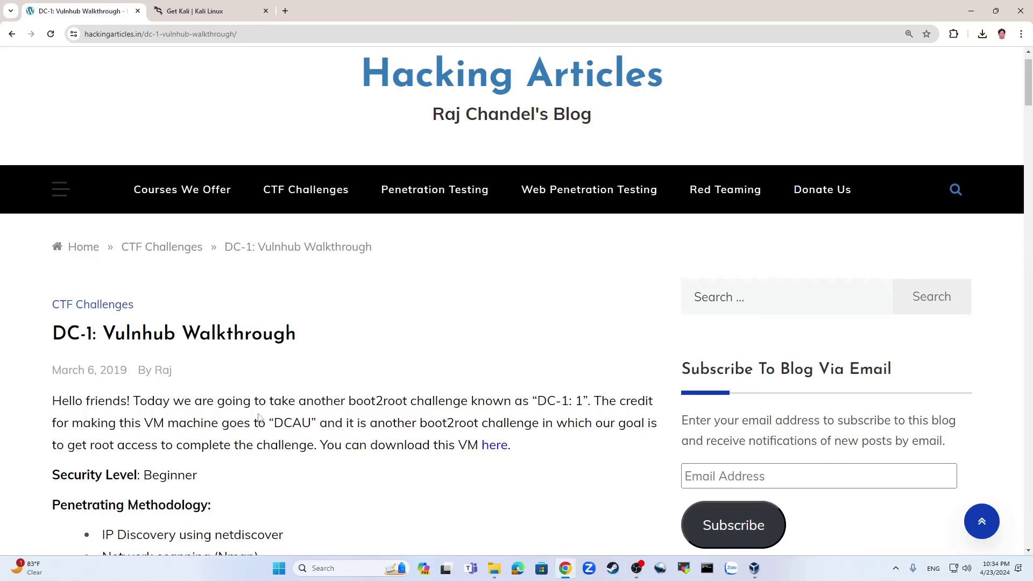
{"action": "scroll", "coordinate": [259, 367], "scroll_direction": "down", "scroll_amount": 1}
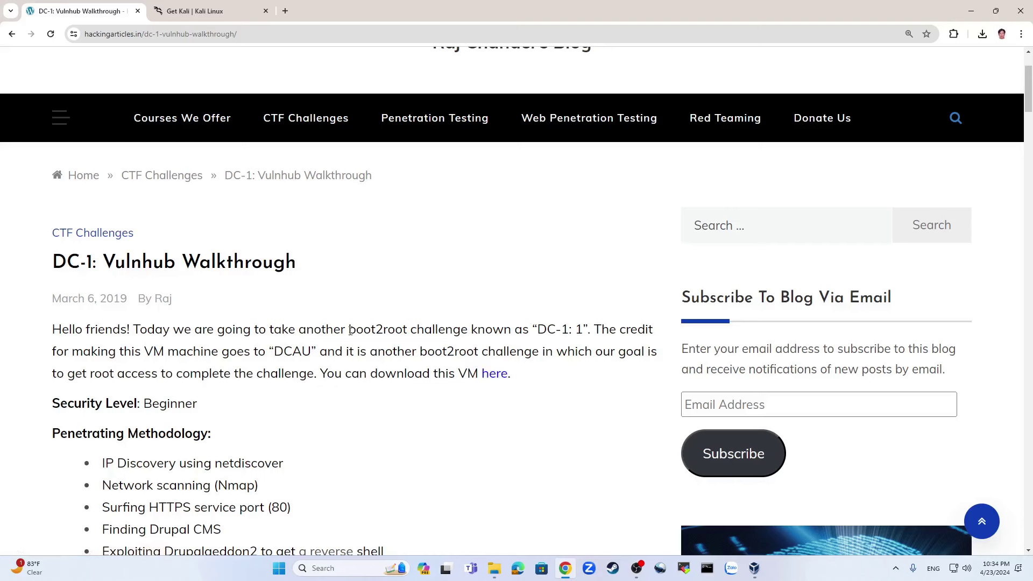
{"action": "scroll", "coordinate": [429, 365], "scroll_direction": "up", "scroll_amount": 1}
{"action": "scroll", "coordinate": [430, 364], "scroll_direction": "up", "scroll_amount": 1}
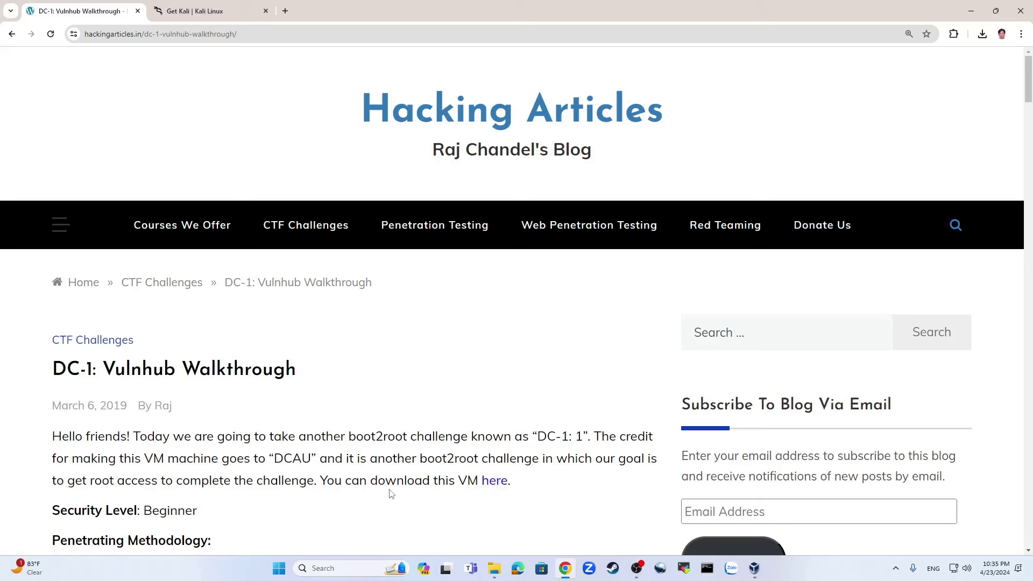
{"action": "right_click", "coordinate": [495, 480]}
{"action": "left_click", "coordinate": [530, 376]}
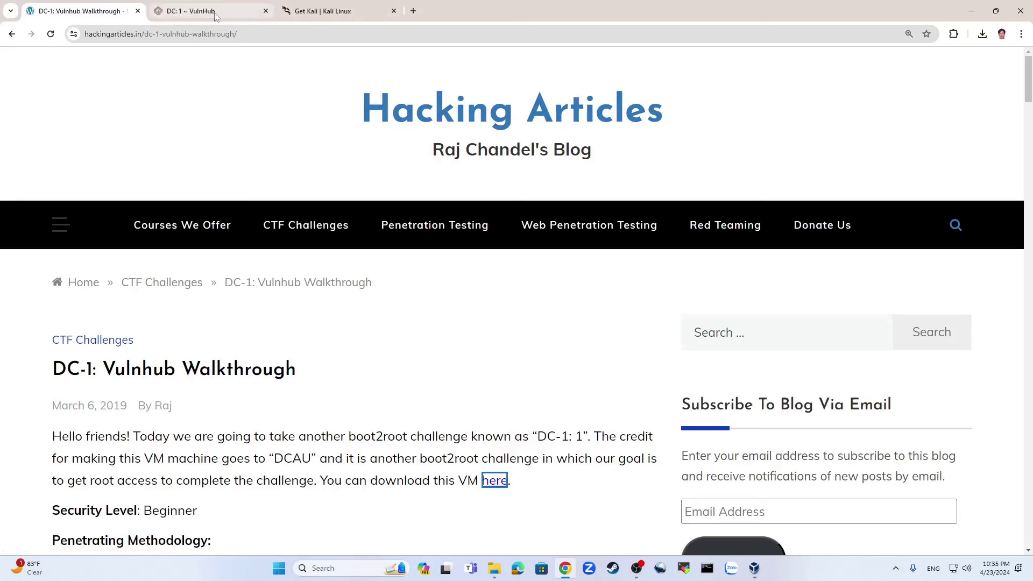
{"action": "left_click", "coordinate": [226, 12]}
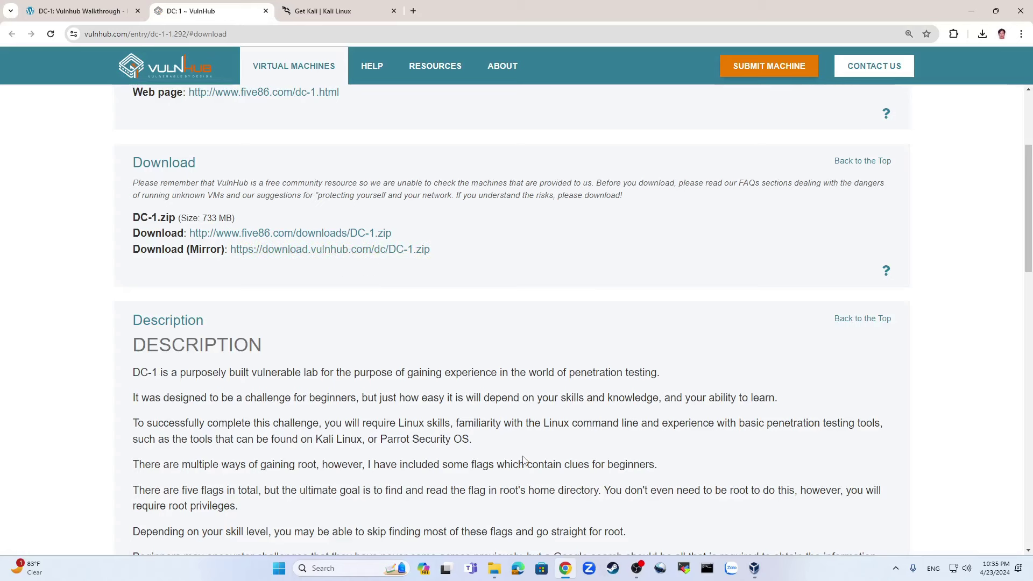
Step: Browse the DC-1 zip in Downloads down to its virtual appliance file and widen the Type column
{"action": "key", "text": "super+e"}
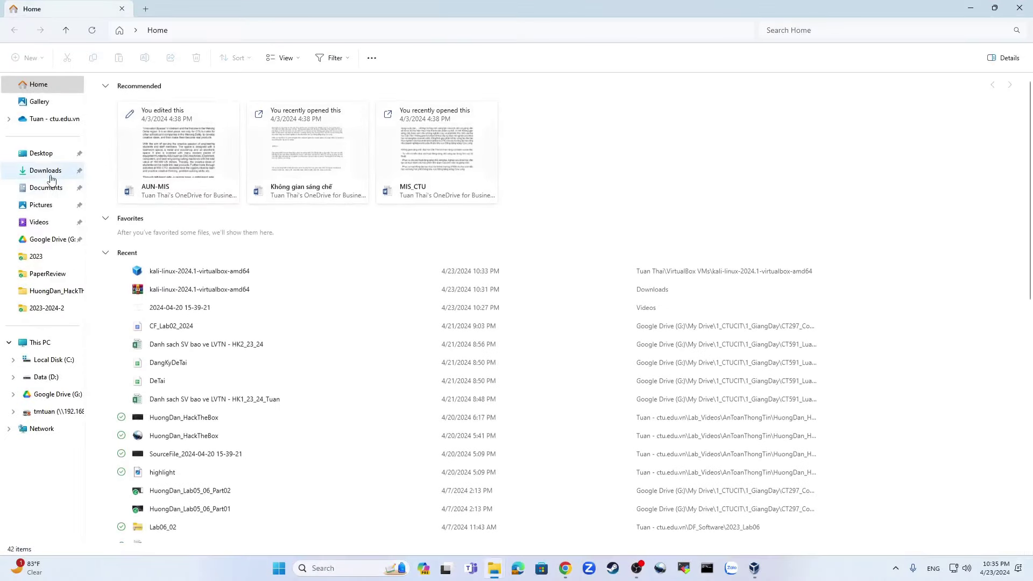
{"action": "left_click", "coordinate": [45, 170]}
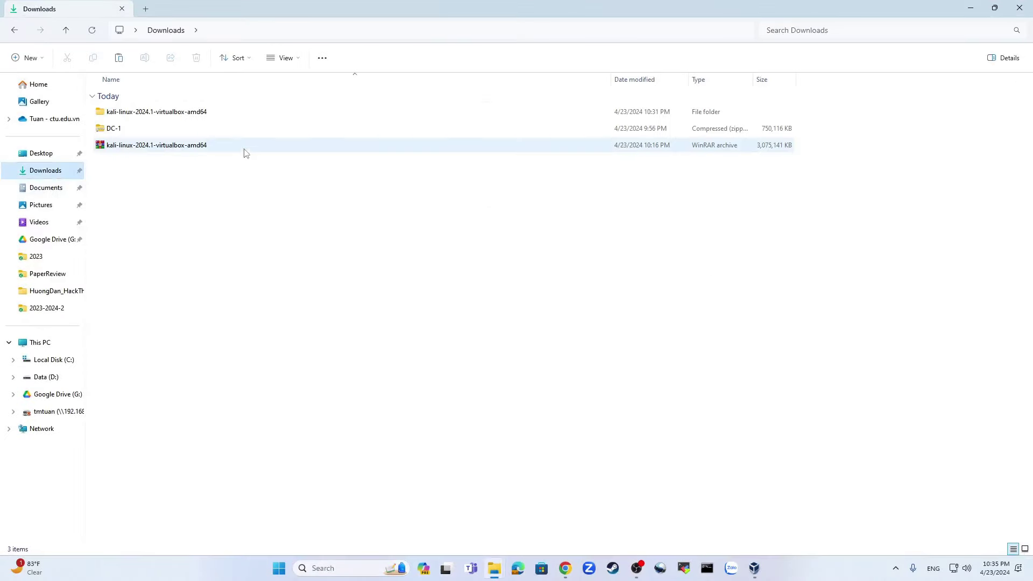
{"action": "double_click", "coordinate": [144, 134]}
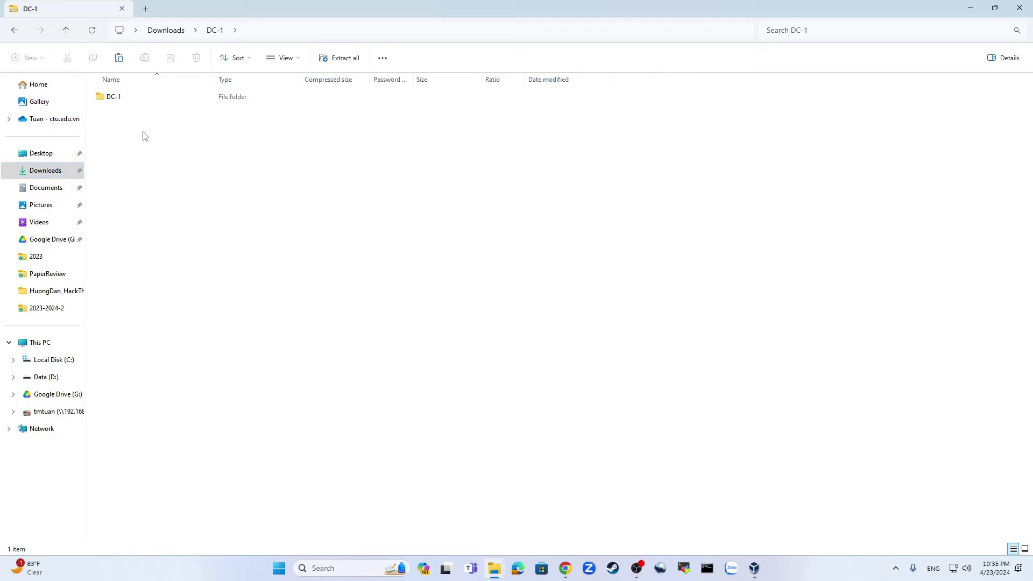
{"action": "double_click", "coordinate": [112, 97]}
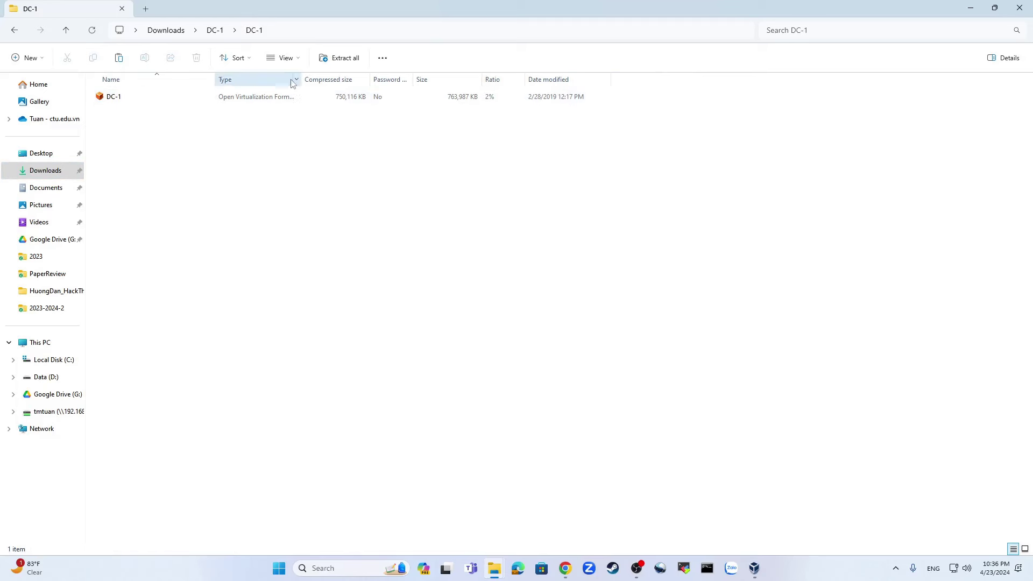
{"action": "left_click_drag", "start_coordinate": [304, 75], "coordinate": [355, 76]}
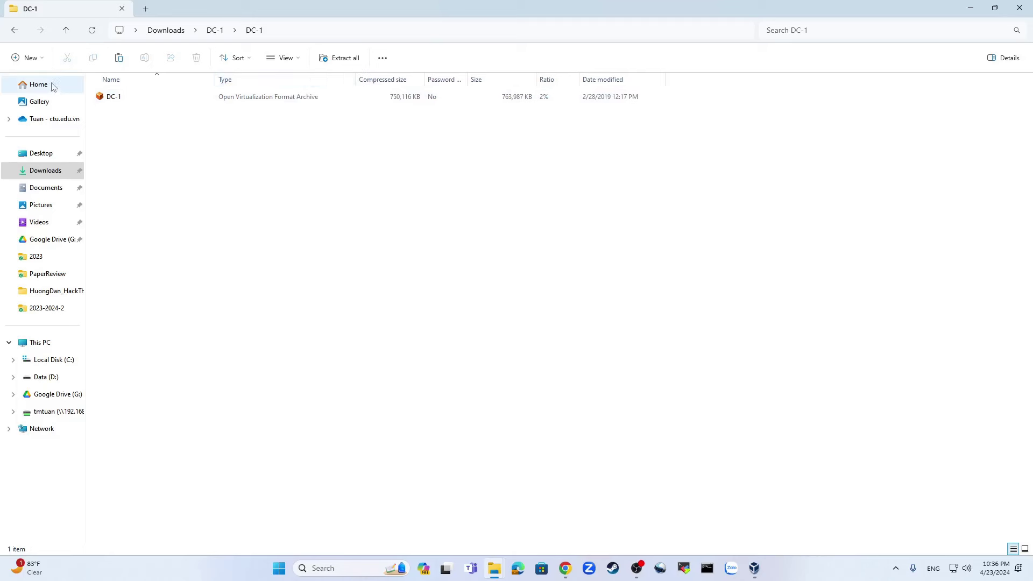
Step: Open the DC-1 virtual appliance file from the zip in VirtualBox and import it with the default settings
{"action": "left_click", "coordinate": [135, 102]}
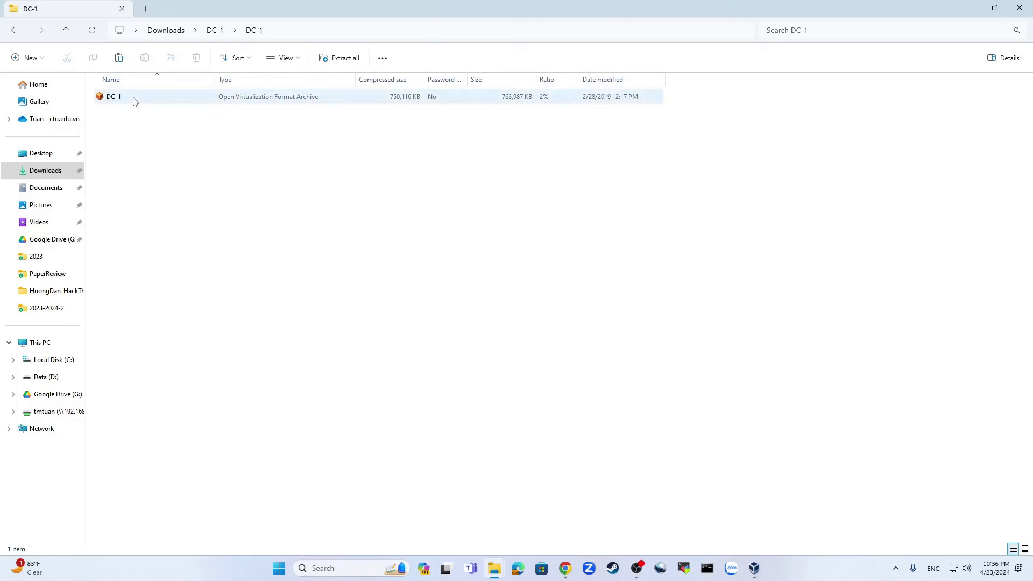
{"action": "left_click", "coordinate": [135, 102]}
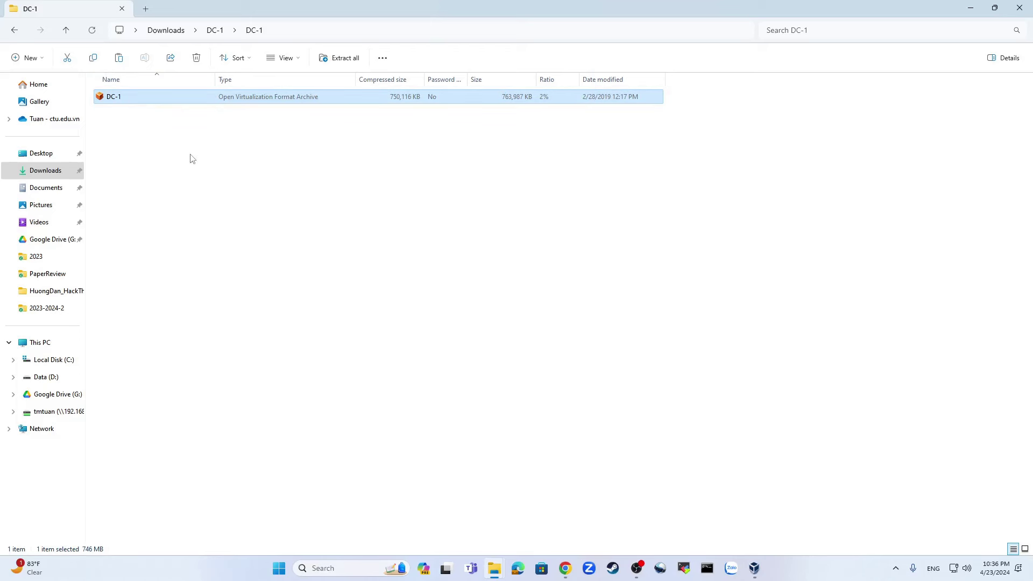
{"action": "right_click", "coordinate": [154, 100]}
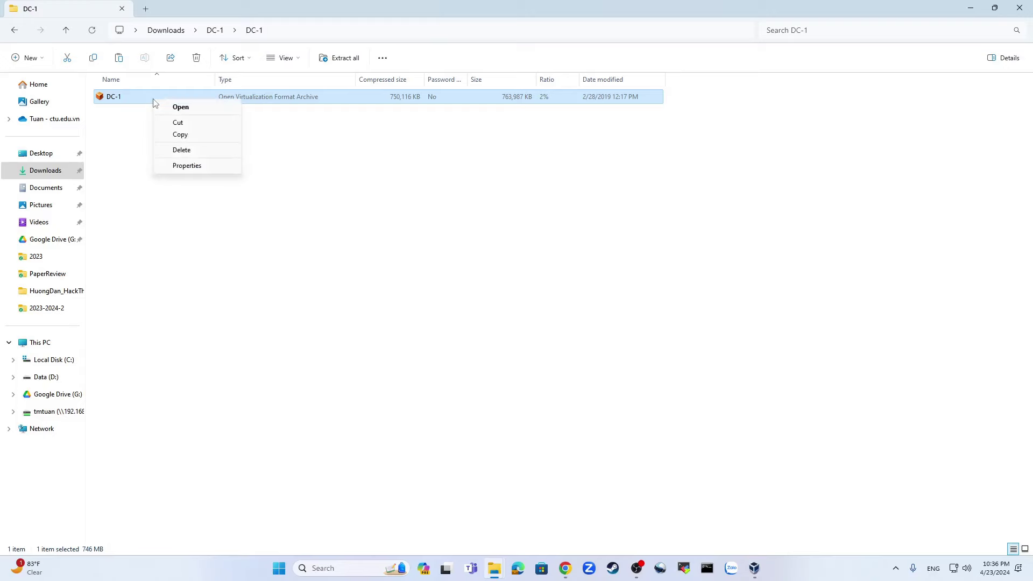
{"action": "left_click", "coordinate": [181, 109]}
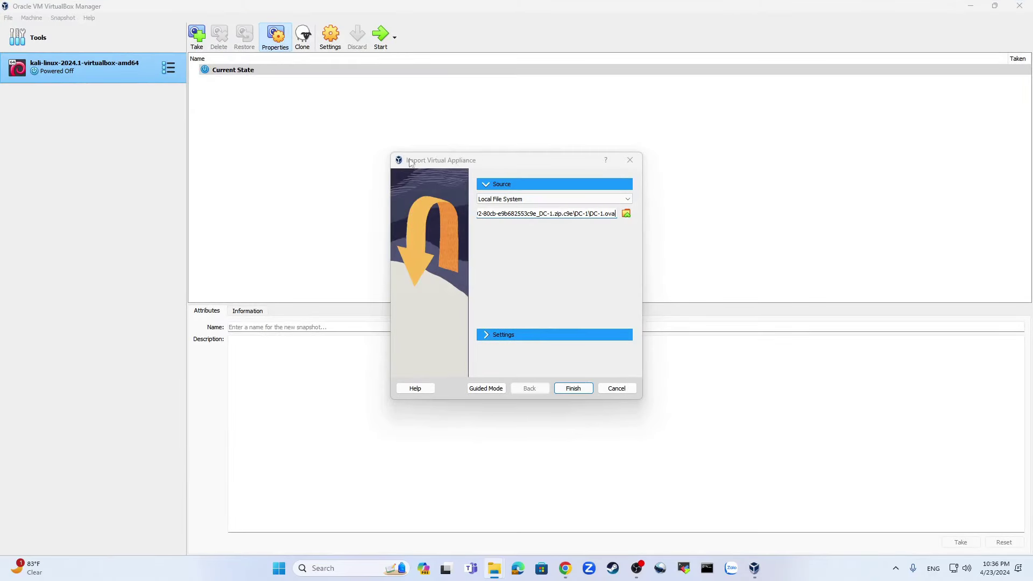
{"action": "left_click", "coordinate": [571, 396]}
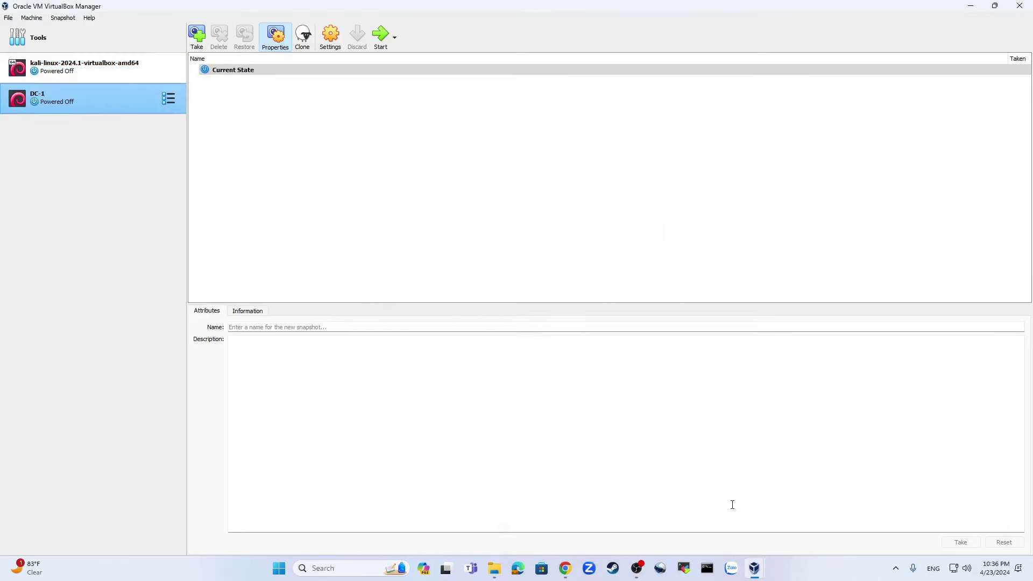
{"action": "mouse_move", "coordinate": [756, 570]}
{"action": "left_click", "coordinate": [928, 513]}
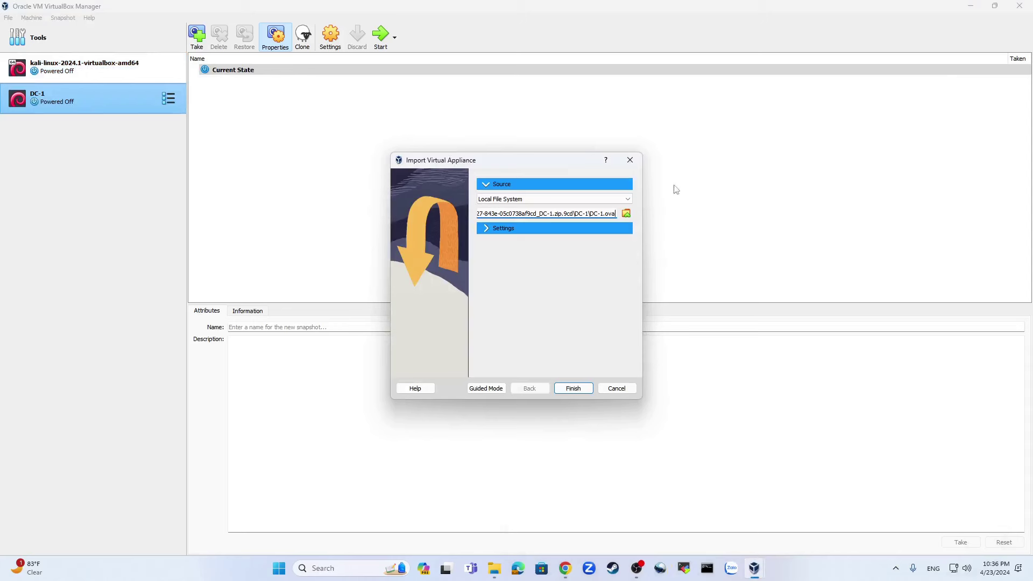
{"action": "left_click", "coordinate": [573, 388]}
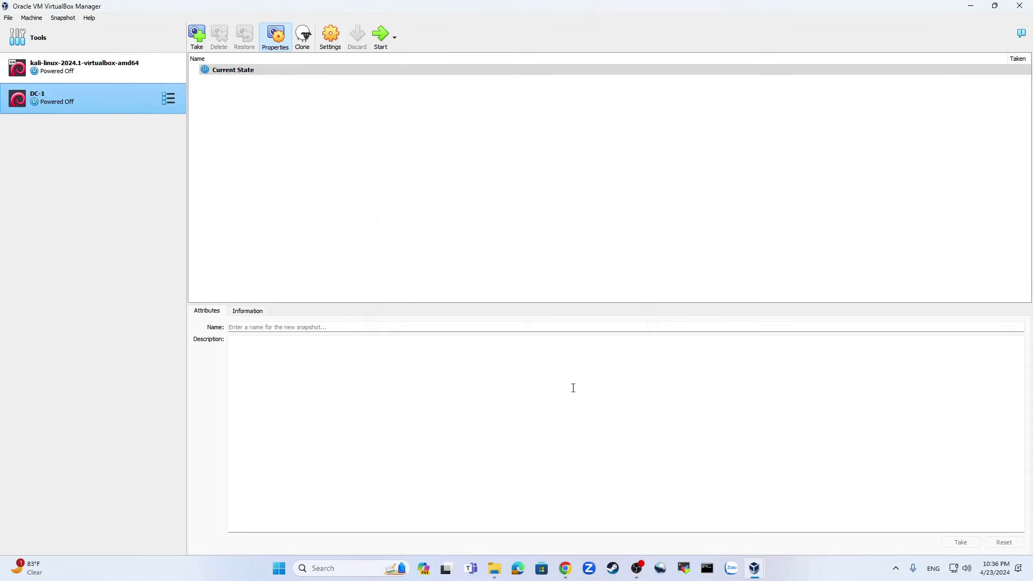
Step: Open VirtualBox's Network Manager and create a new NAT network
{"action": "left_click", "coordinate": [92, 70]}
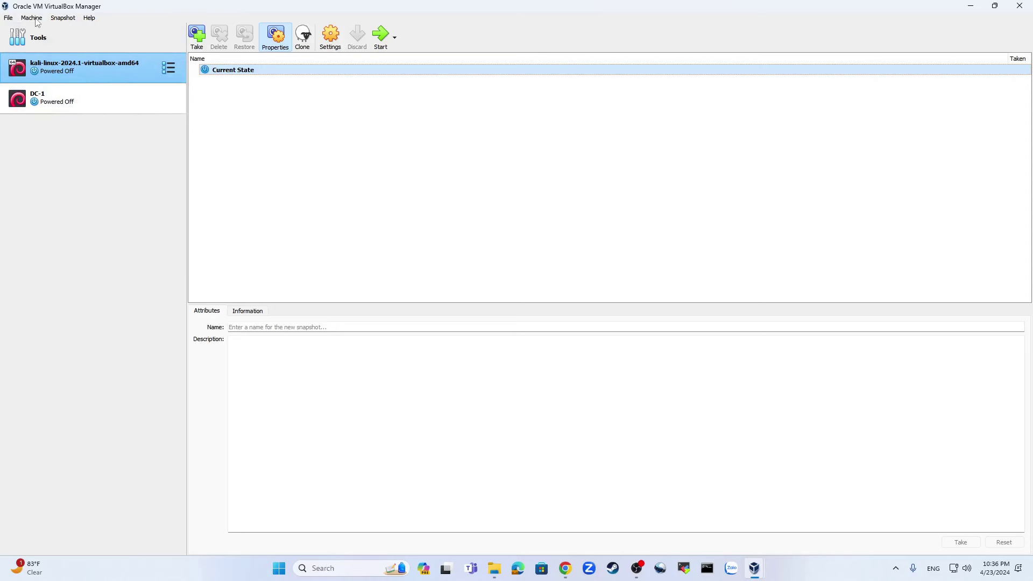
{"action": "left_click", "coordinate": [10, 20]}
{"action": "mouse_move", "coordinate": [34, 78]}
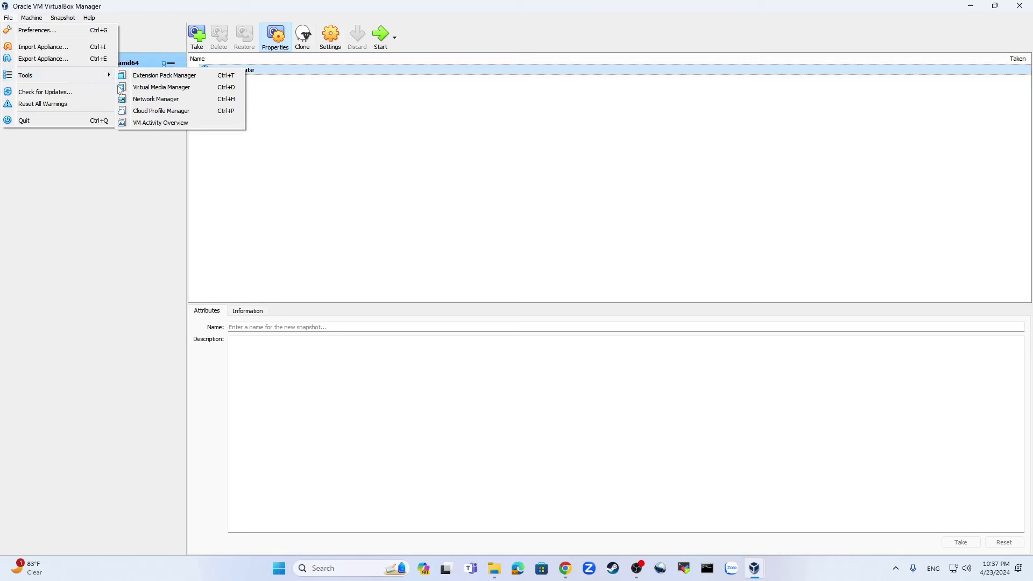
{"action": "left_click", "coordinate": [139, 100]}
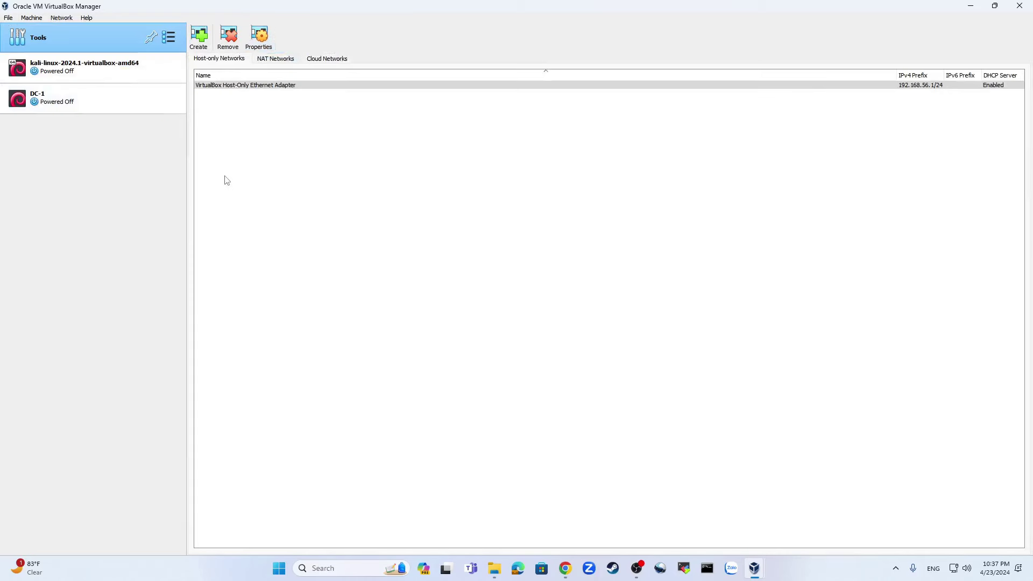
{"action": "left_click", "coordinate": [274, 63]}
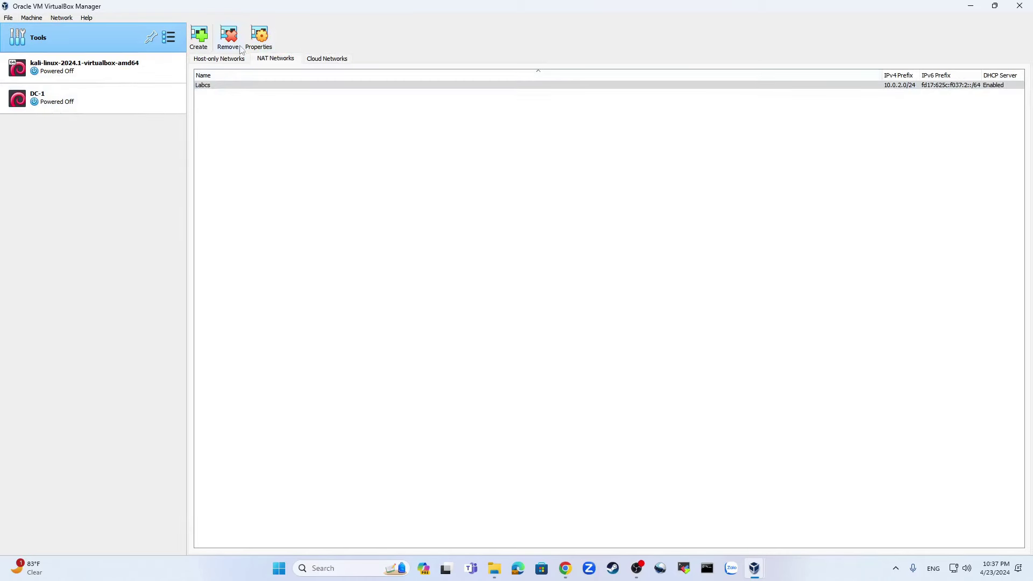
{"action": "left_click", "coordinate": [198, 39]}
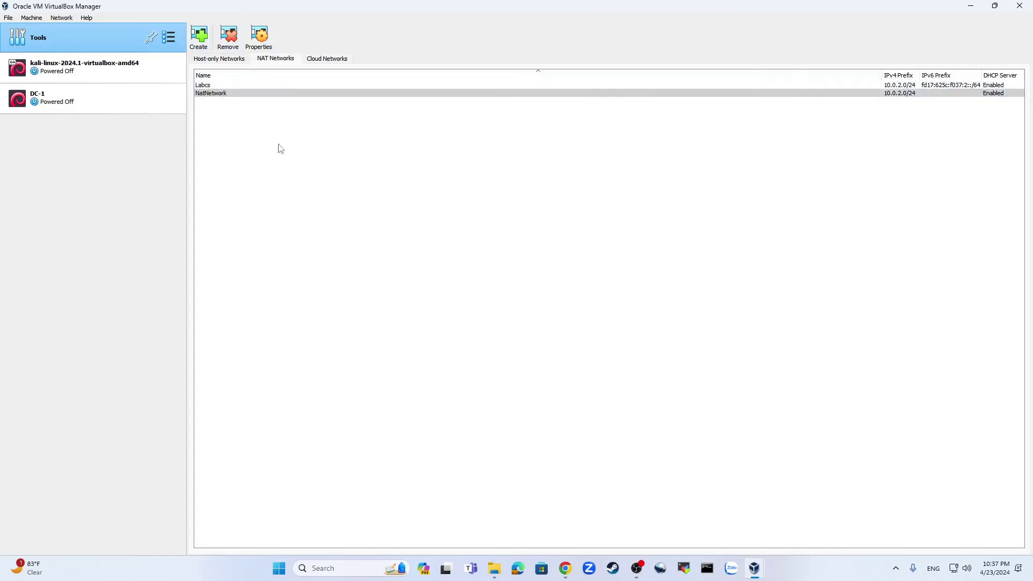
Step: Name the new NAT network CTF, set its IPv4 prefix to 192.168.1.0/24 and apply the changes
{"action": "double_click", "coordinate": [287, 95]}
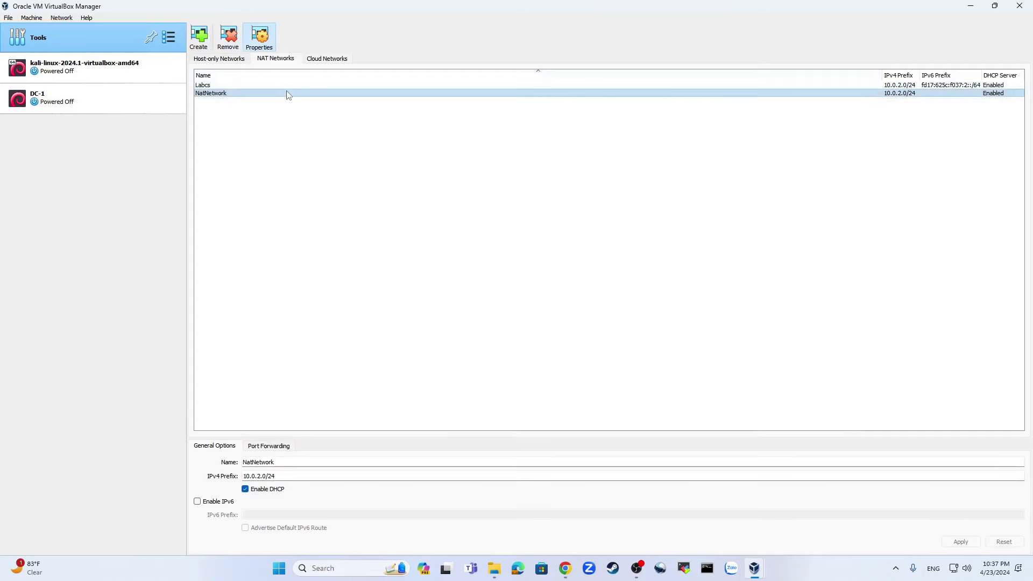
{"action": "double_click", "coordinate": [292, 466]}
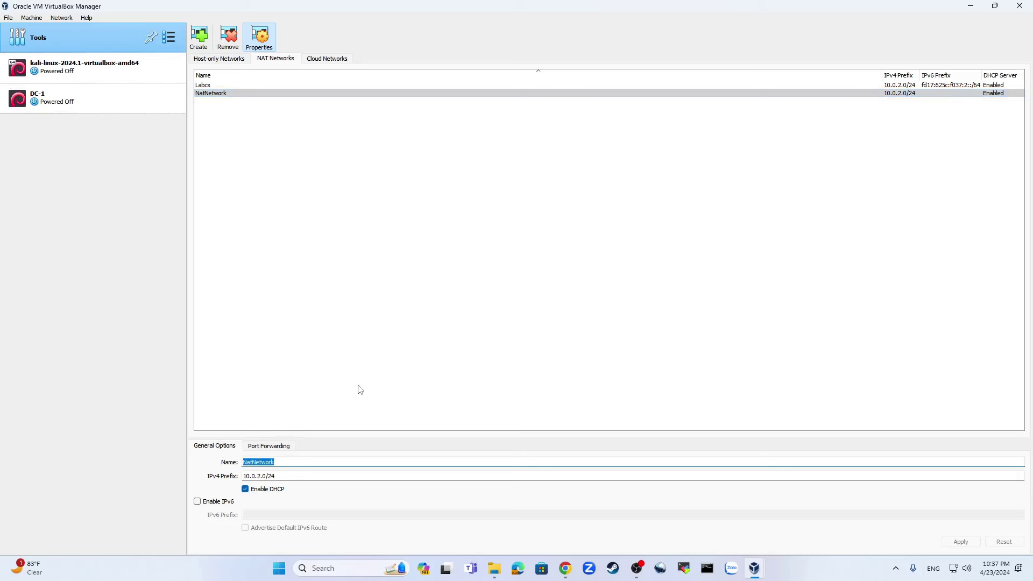
{"action": "type", "text": "C"}
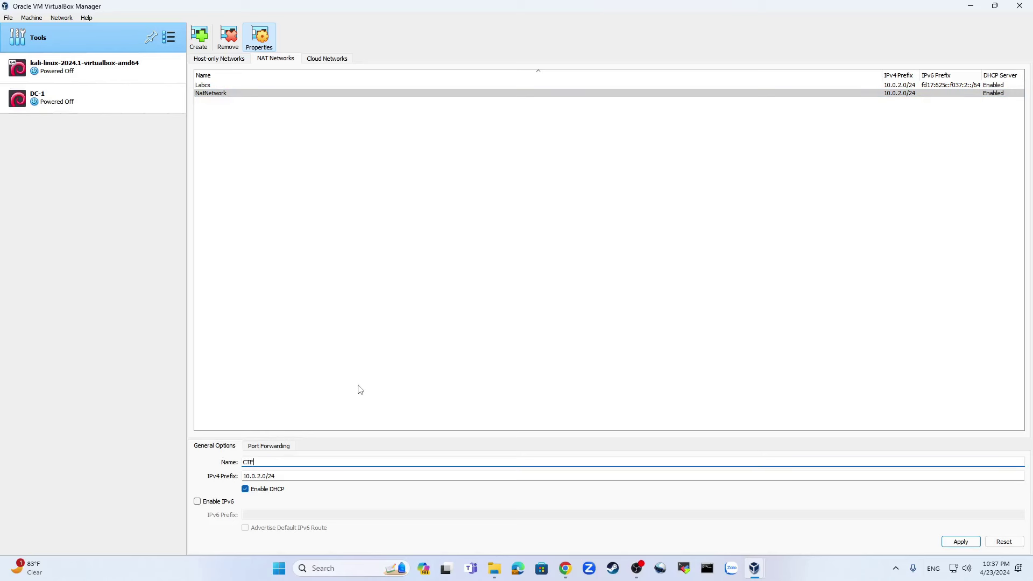
{"action": "type", "text": "TF"}
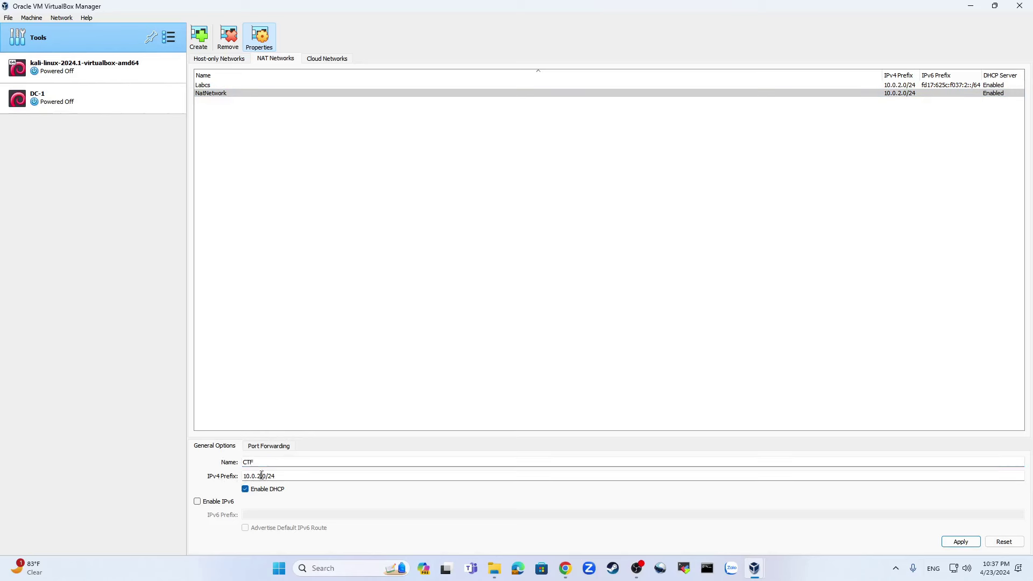
{"action": "left_click_drag", "start_coordinate": [263, 476], "coordinate": [243, 476]}
{"action": "type", "text": "192"}
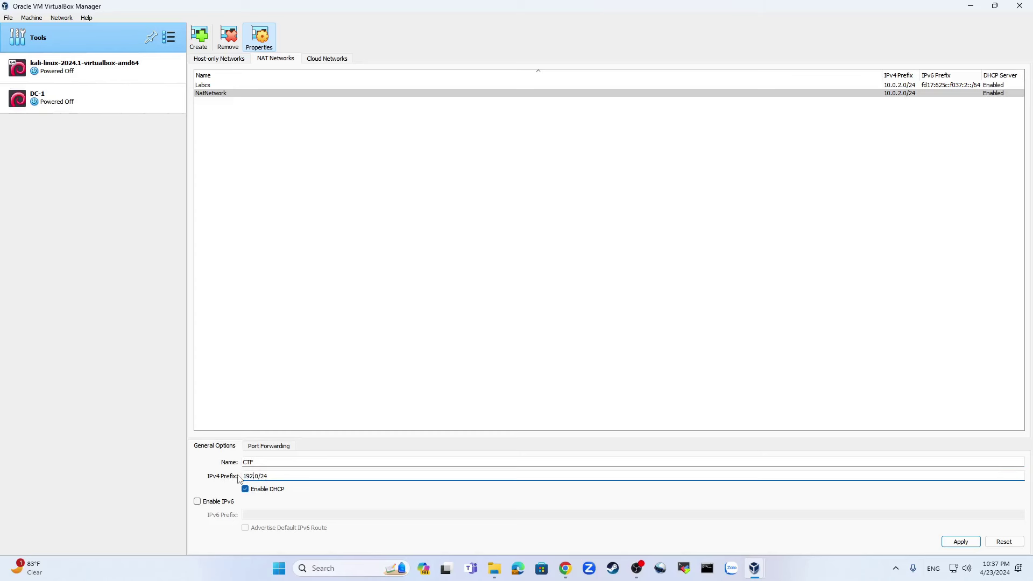
{"action": "type", "text": ".168.1."}
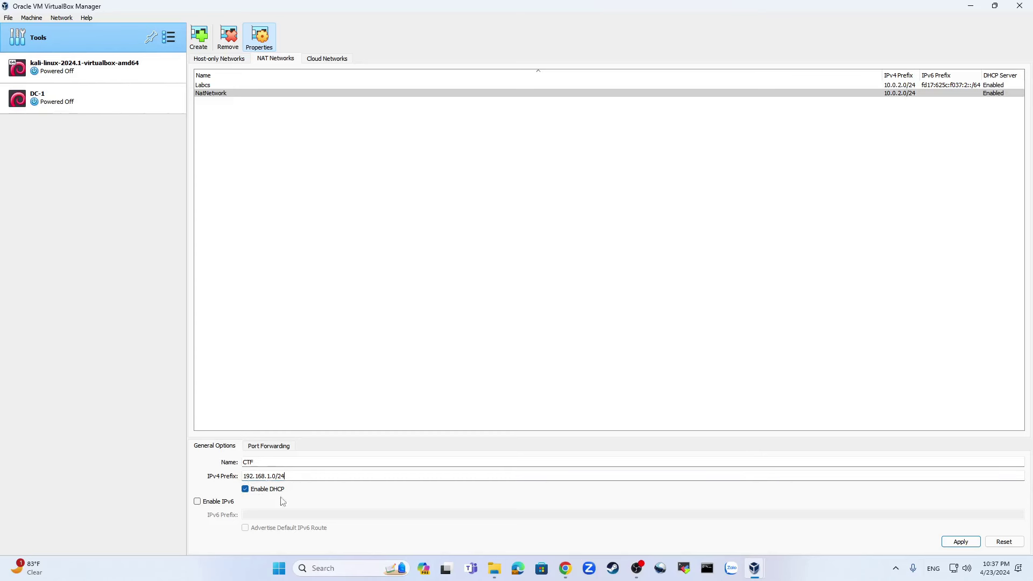
{"action": "left_click", "coordinate": [962, 544]}
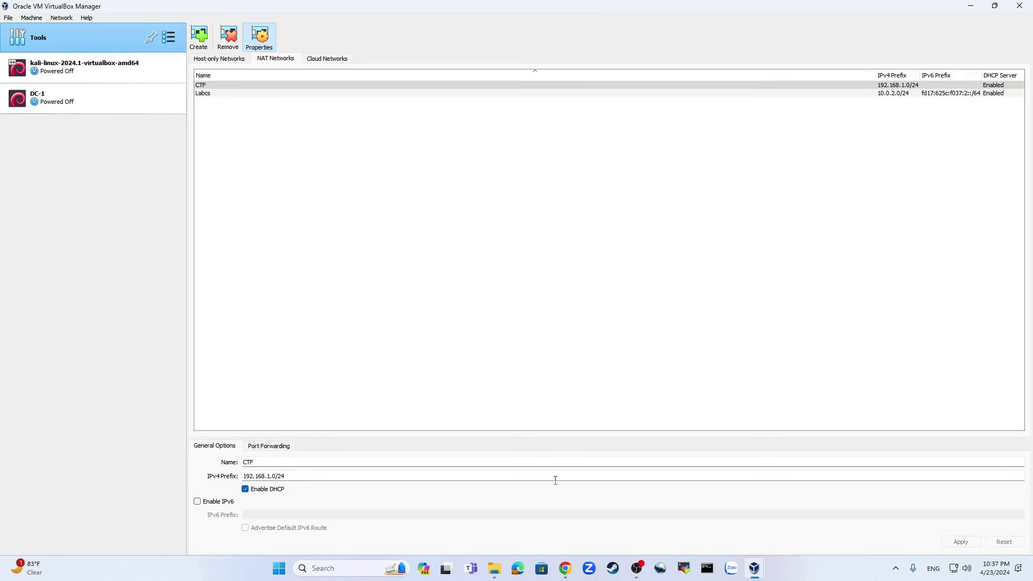
Step: Attach the Kali virtual machine's network Adapter 1 to the NAT Network named CTF and save its settings
{"action": "left_click", "coordinate": [134, 82]}
{"action": "right_click", "coordinate": [78, 62]}
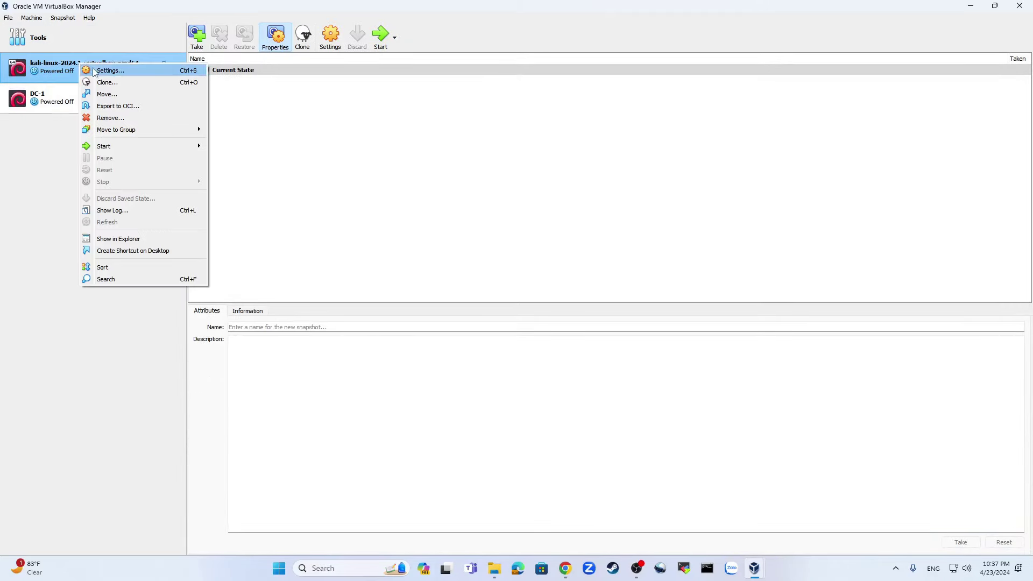
{"action": "left_click", "coordinate": [93, 72]}
{"action": "left_click", "coordinate": [381, 262]}
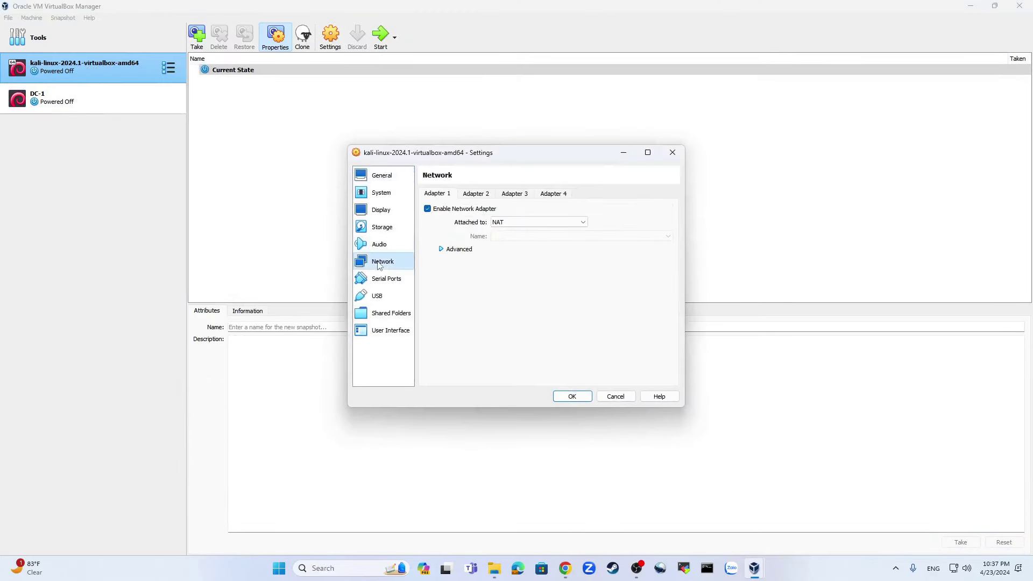
{"action": "left_click", "coordinate": [497, 224]}
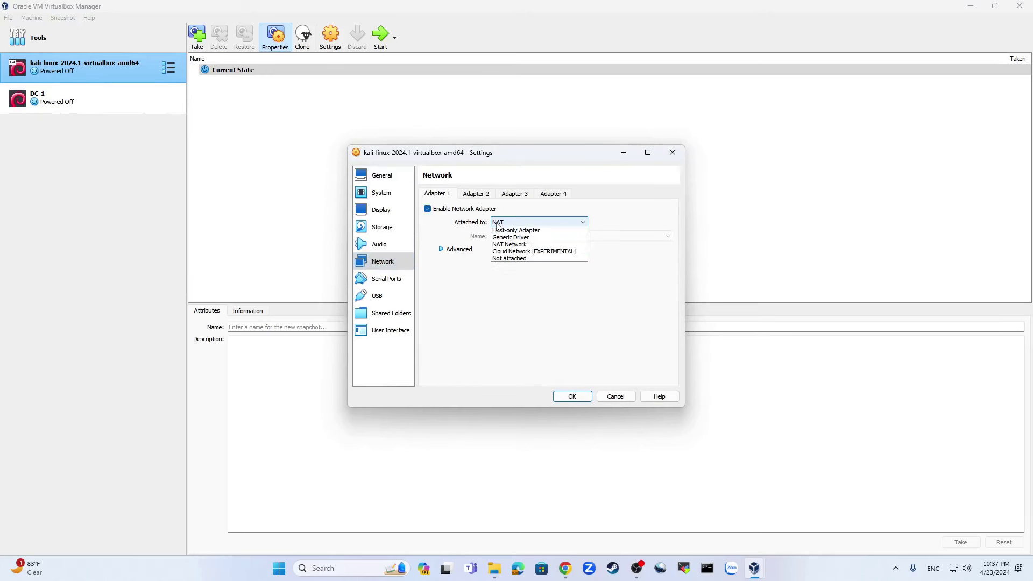
{"action": "left_click", "coordinate": [509, 269]}
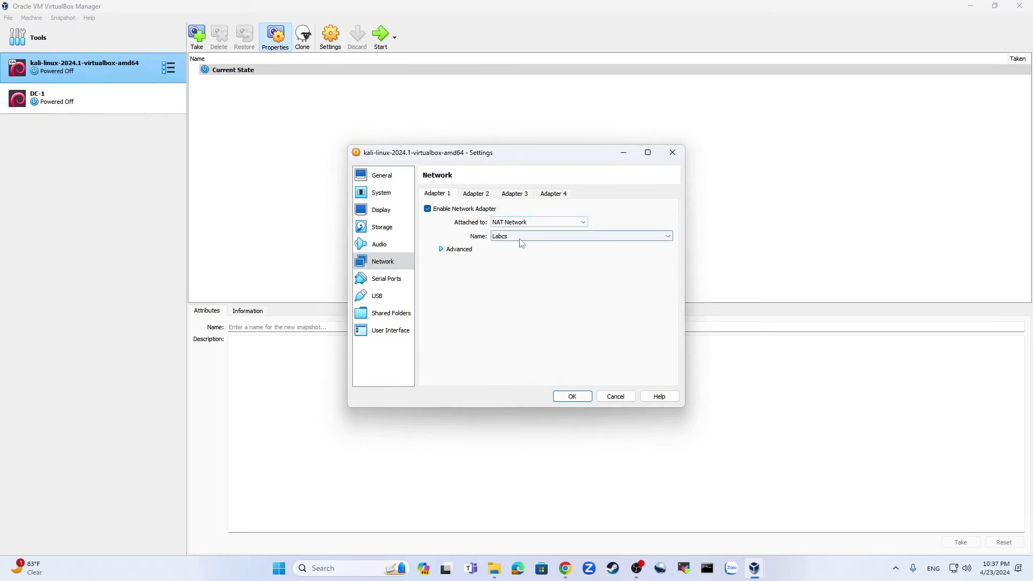
{"action": "left_click", "coordinate": [520, 239]}
{"action": "left_click", "coordinate": [510, 254]}
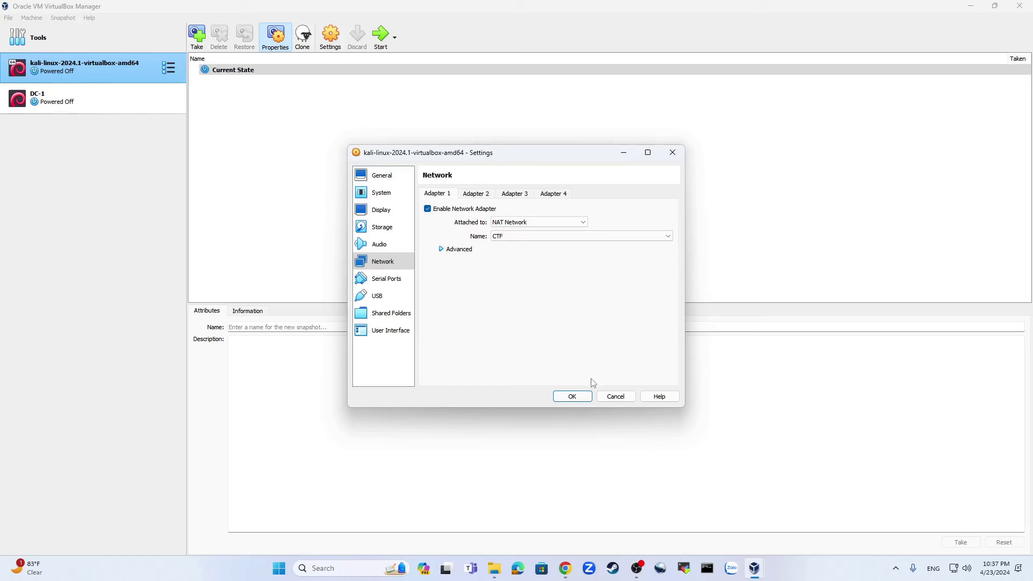
{"action": "left_click", "coordinate": [574, 396]}
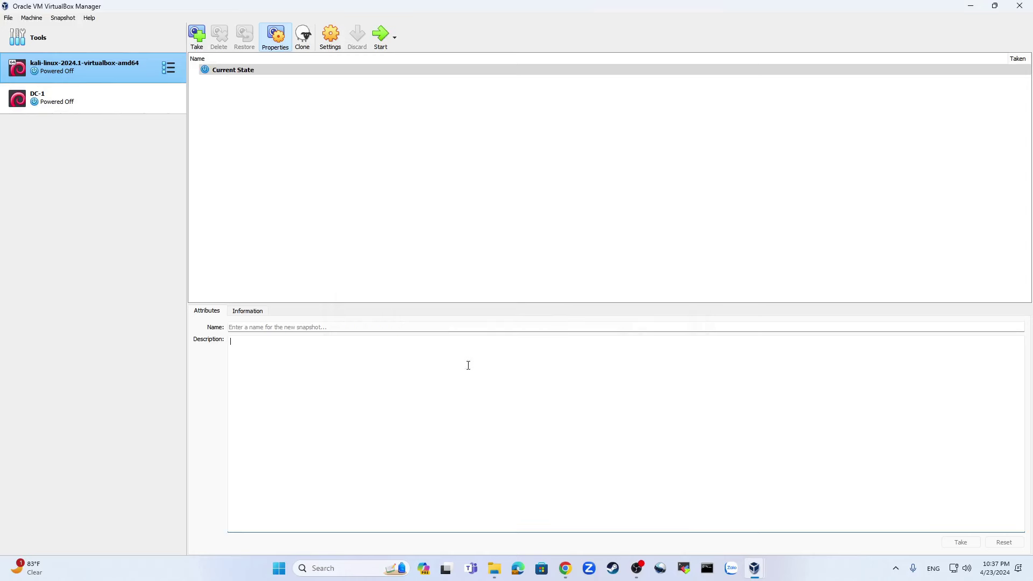
Step: Attach the DC-1 virtual machine's network Adapter 1 to the NAT Network named CTF and save its settings
{"action": "left_click", "coordinate": [99, 102]}
{"action": "right_click", "coordinate": [99, 102]}
{"action": "left_click", "coordinate": [122, 109]}
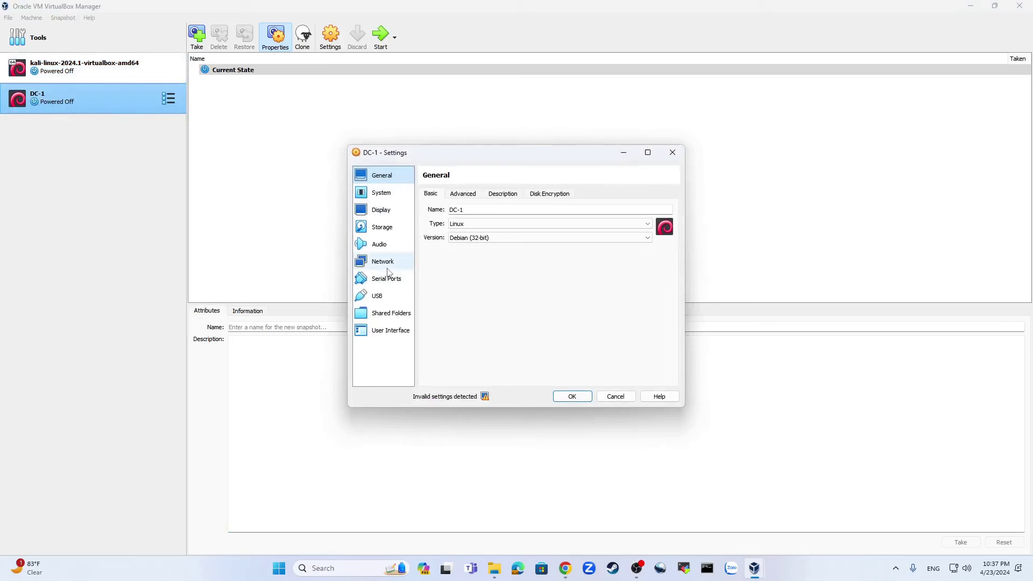
{"action": "left_click", "coordinate": [386, 264]}
{"action": "left_click", "coordinate": [538, 222]}
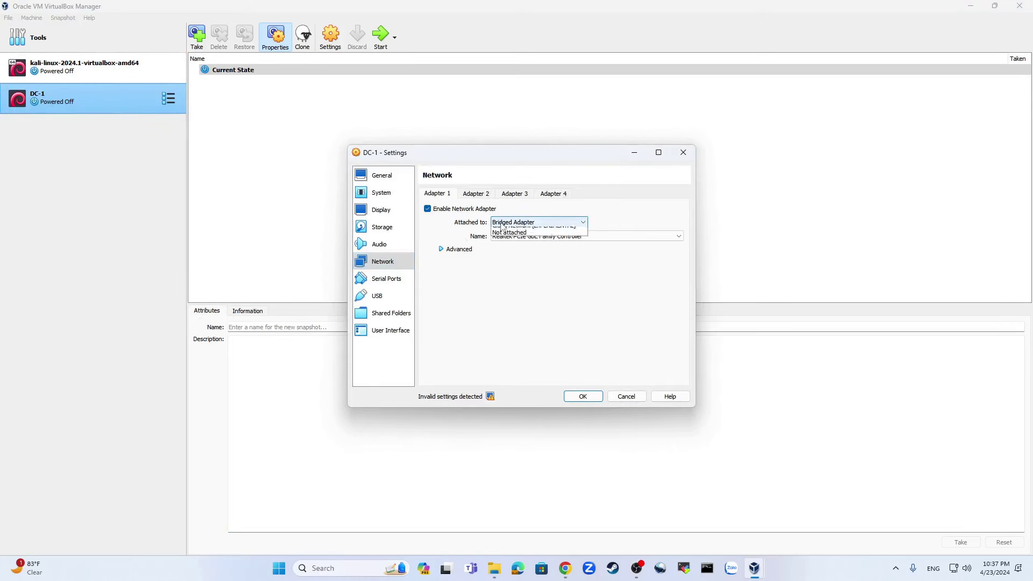
{"action": "left_click", "coordinate": [510, 269]}
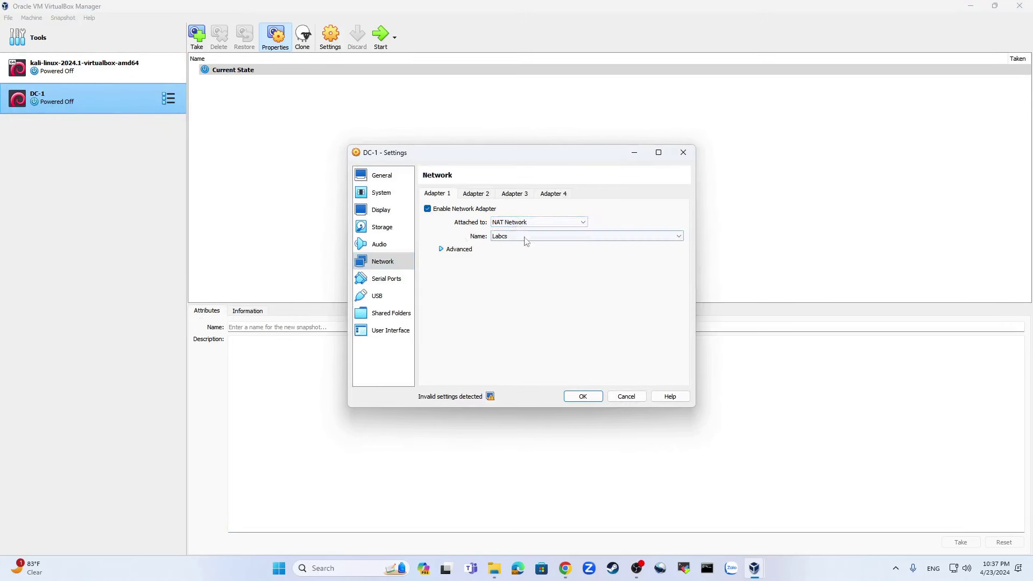
{"action": "left_click", "coordinate": [524, 237]}
{"action": "left_click", "coordinate": [512, 258]}
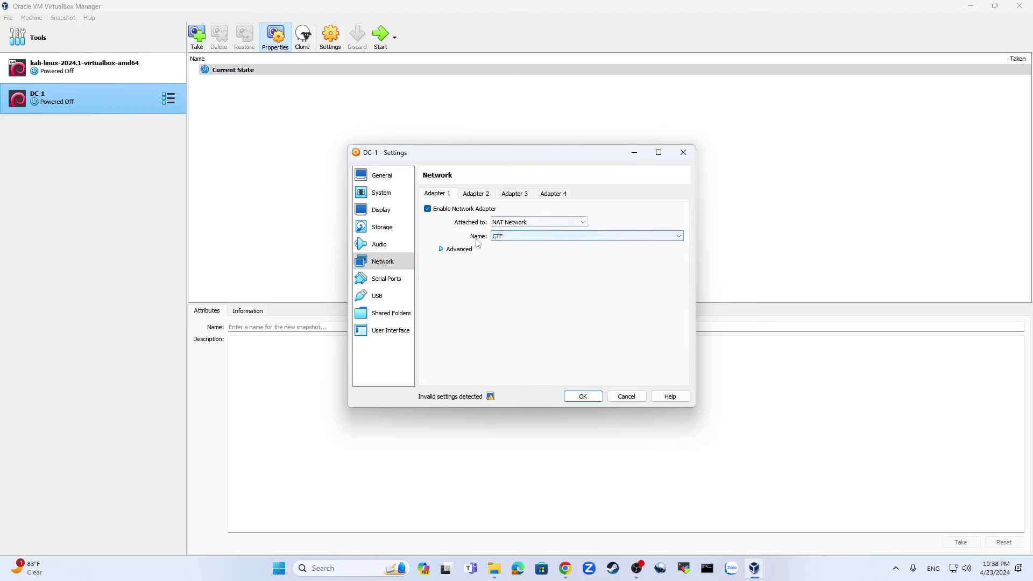
{"action": "left_click", "coordinate": [583, 398]}
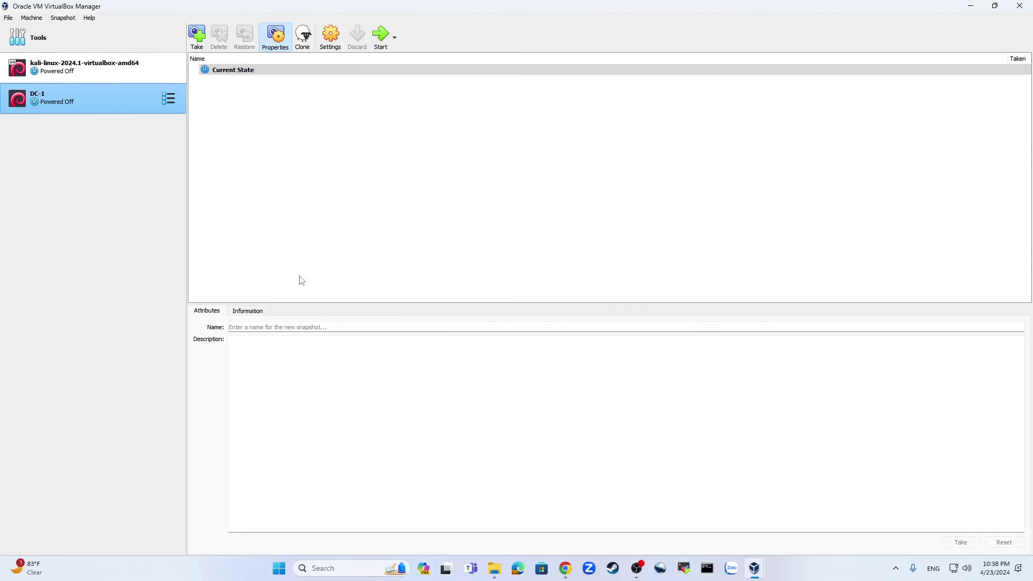
{"action": "left_click", "coordinate": [82, 72]}
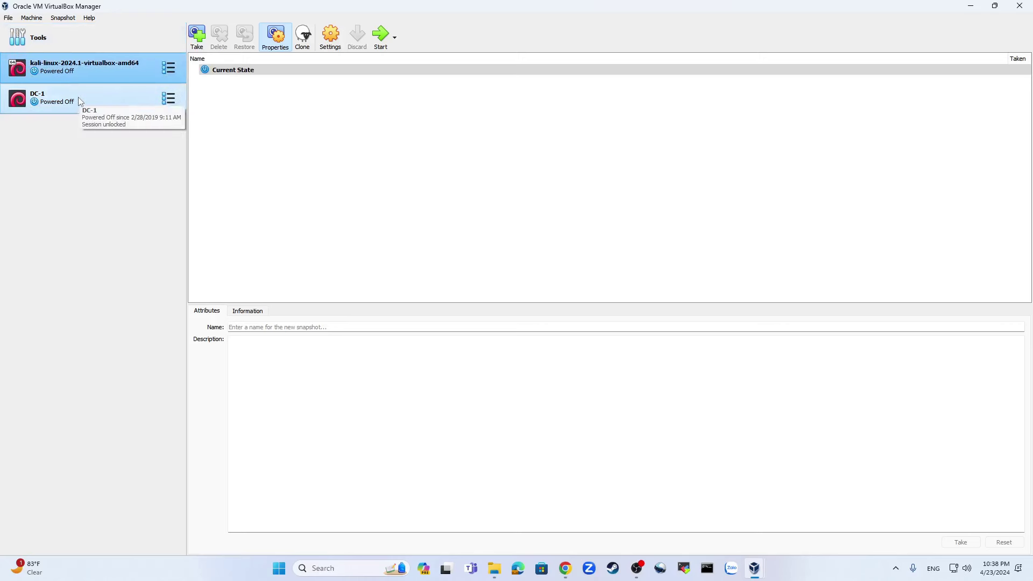
{"action": "left_click", "coordinate": [82, 93]}
{"action": "left_click", "coordinate": [100, 78]}
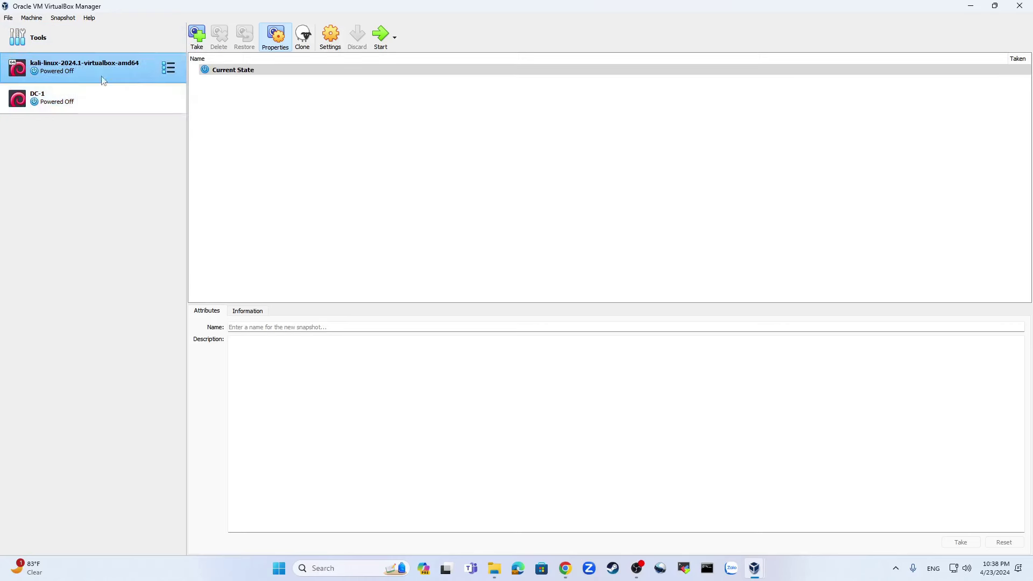
{"action": "left_click", "coordinate": [96, 90]}
{"action": "left_click", "coordinate": [105, 80]}
{"action": "left_click", "coordinate": [106, 102]}
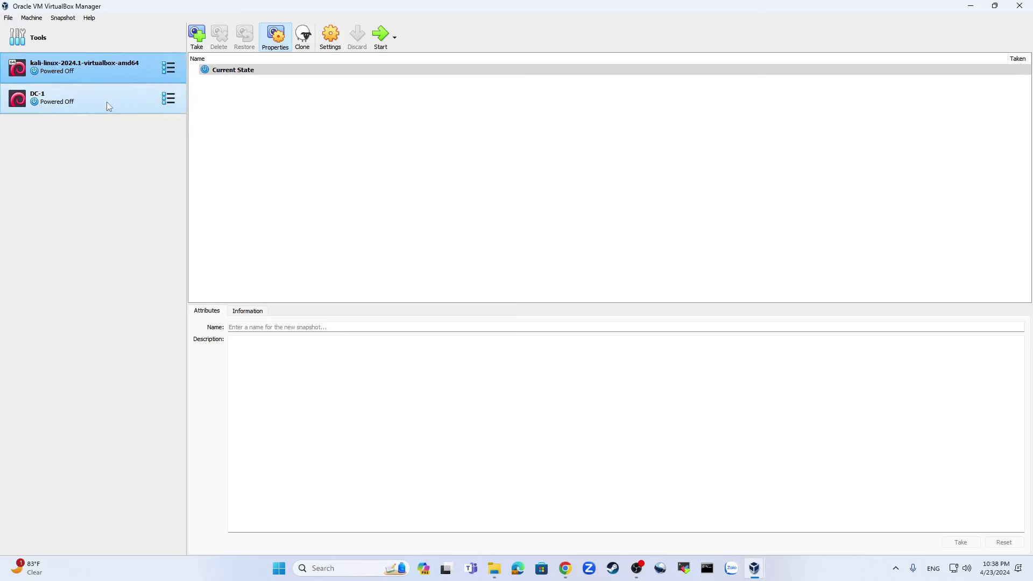
{"action": "left_click", "coordinate": [116, 68]}
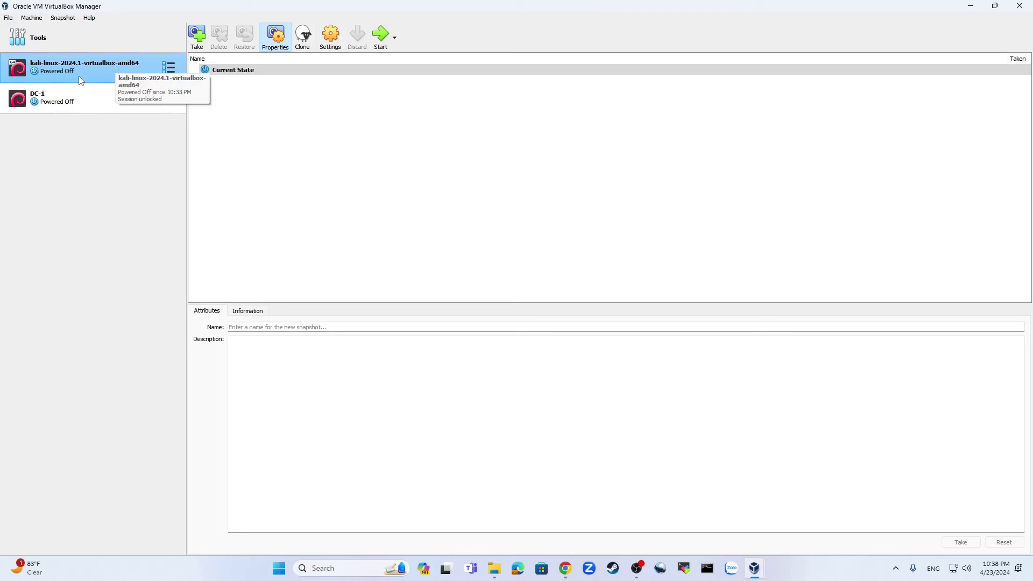
{"action": "left_click", "coordinate": [70, 101]}
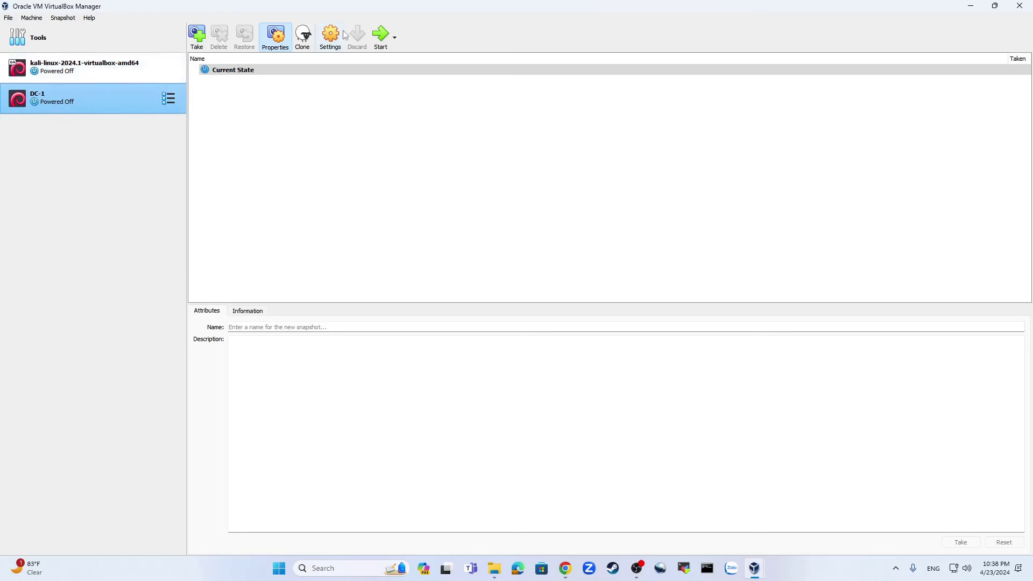
Step: Start the kali-linux-2024.1-virtualbox-amd64 and DC-1 virtual machines
{"action": "left_click", "coordinate": [135, 79]}
{"action": "left_click", "coordinate": [381, 36]}
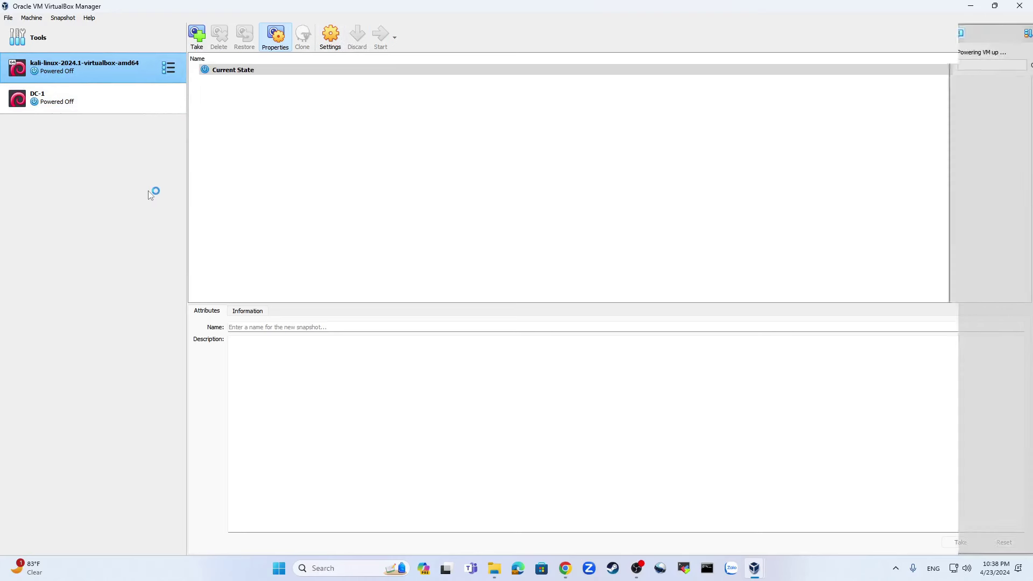
{"action": "left_click", "coordinate": [152, 105]}
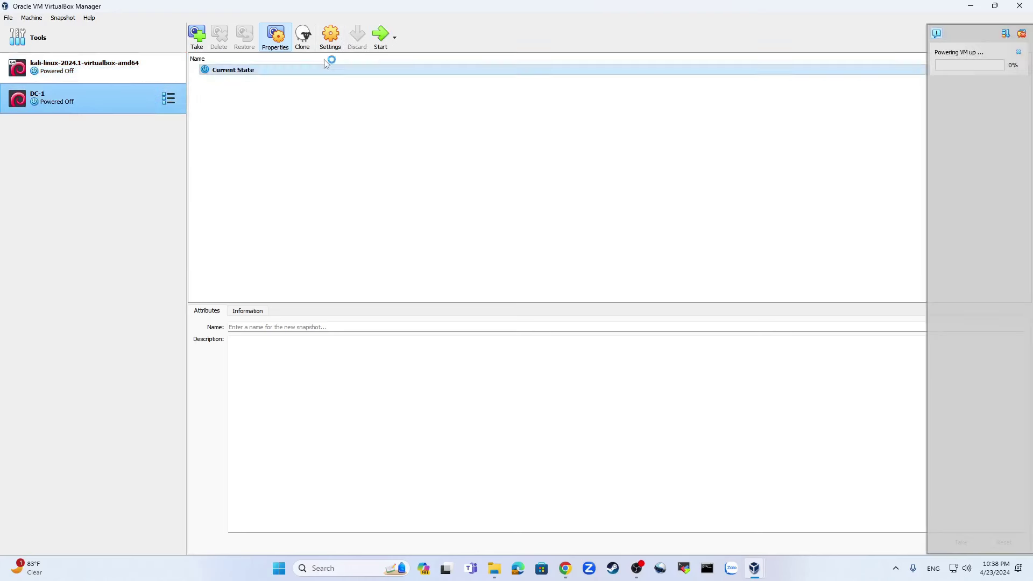
{"action": "left_click", "coordinate": [381, 35]}
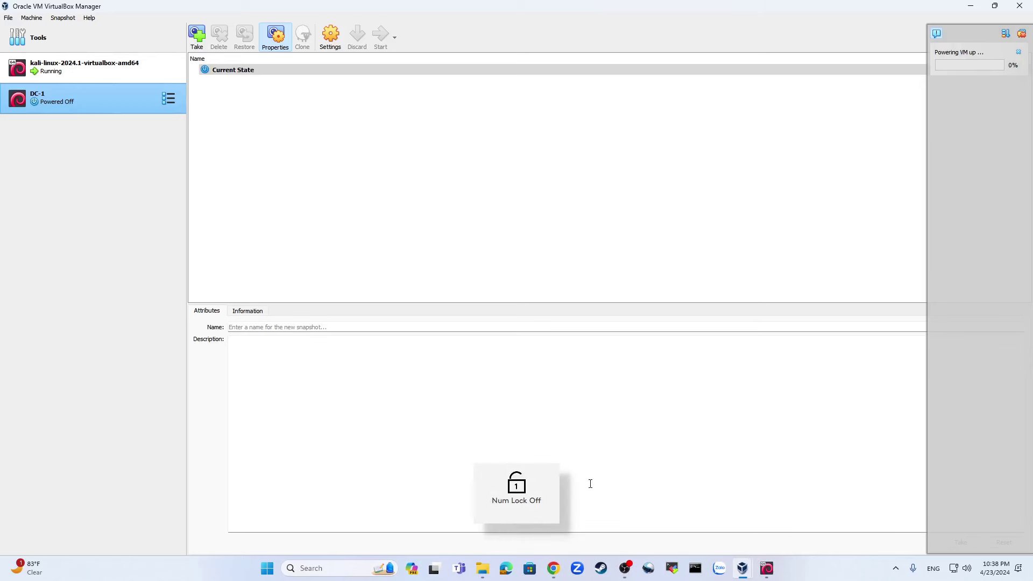
Step: Switch to Chrome and close the VulnHub and Get Kali tabs, keeping the DC-1 walkthrough open
{"action": "left_click", "coordinate": [557, 573]}
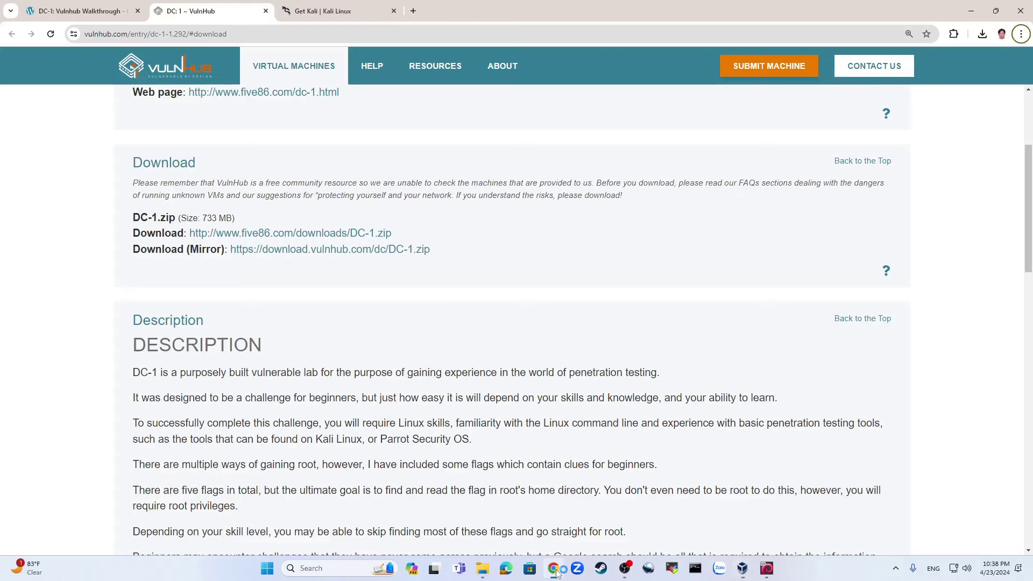
{"action": "left_click", "coordinate": [265, 11]}
{"action": "left_click", "coordinate": [240, 14]}
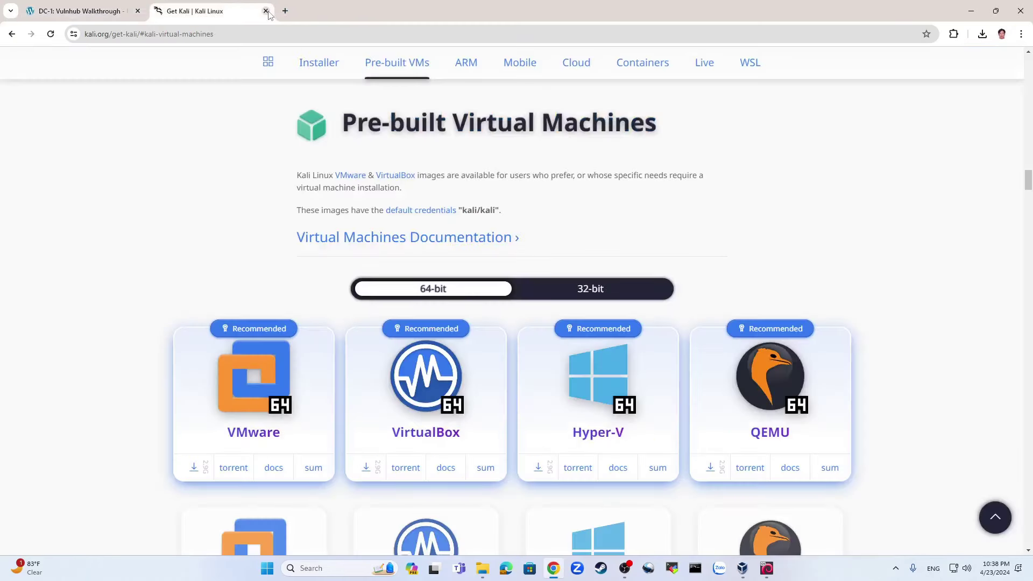
{"action": "left_click", "coordinate": [265, 11]}
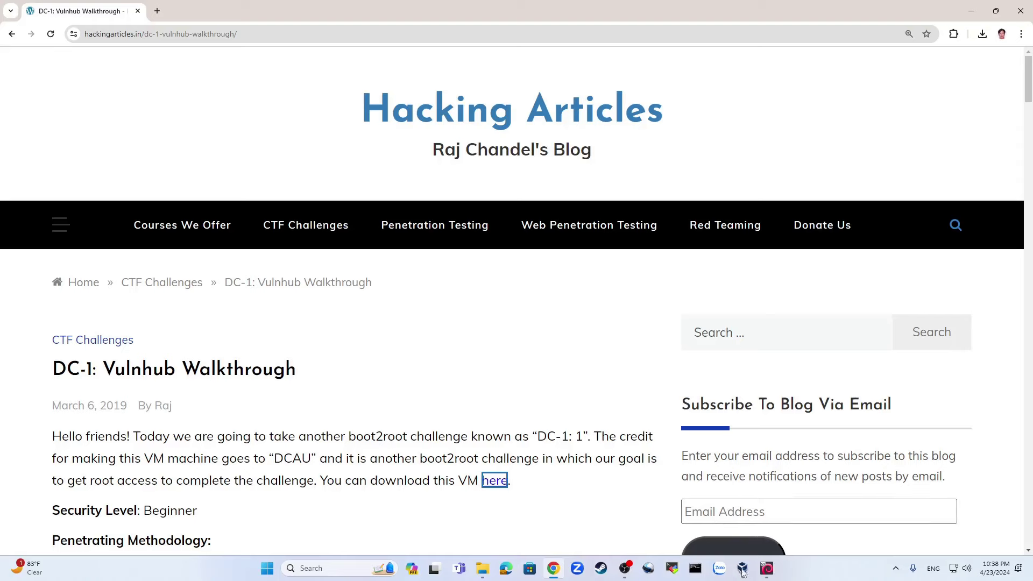
Step: Inspect the running Kali and DC-1 virtual machine windows for their login screens, minimizing each one after viewing it
{"action": "mouse_move", "coordinate": [767, 568]}
{"action": "left_click", "coordinate": [754, 519]}
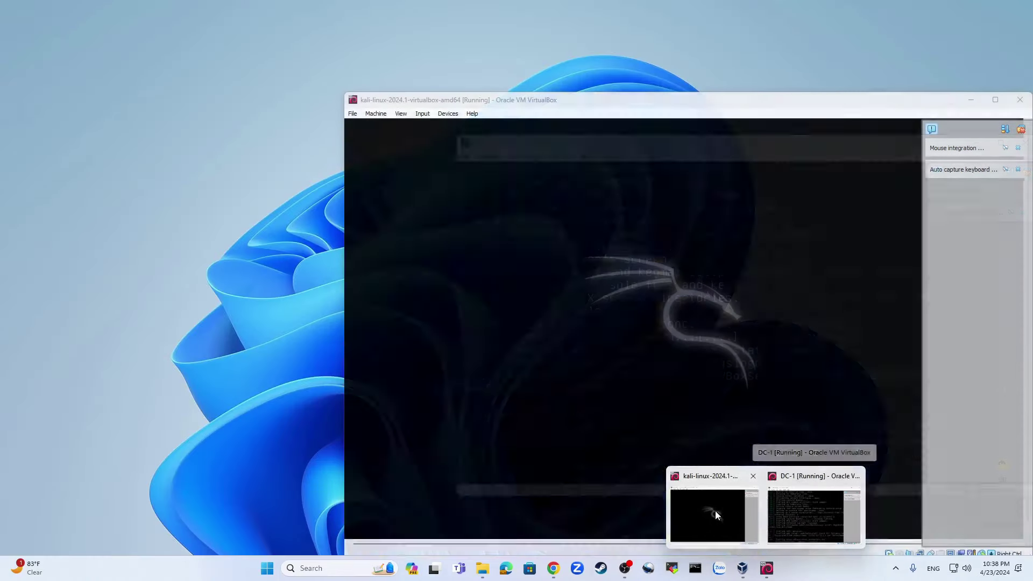
{"action": "left_click", "coordinate": [714, 509]}
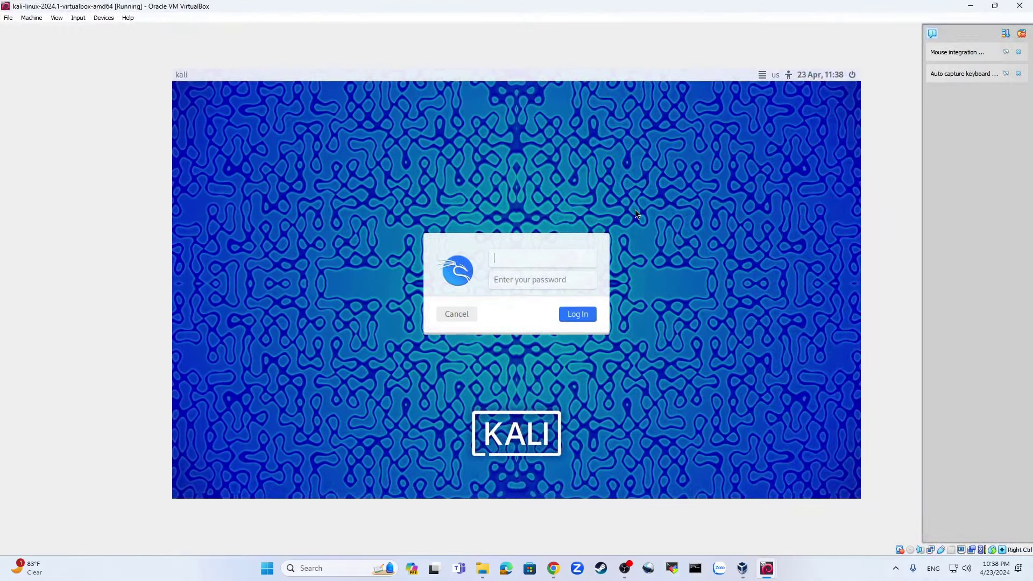
{"action": "left_click", "coordinate": [767, 568]}
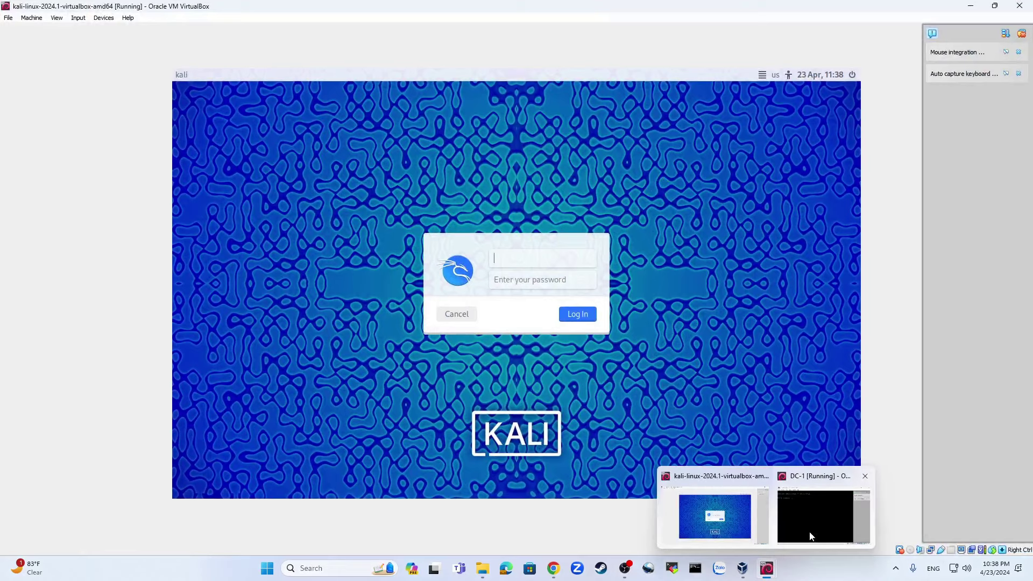
{"action": "left_click", "coordinate": [970, 6]}
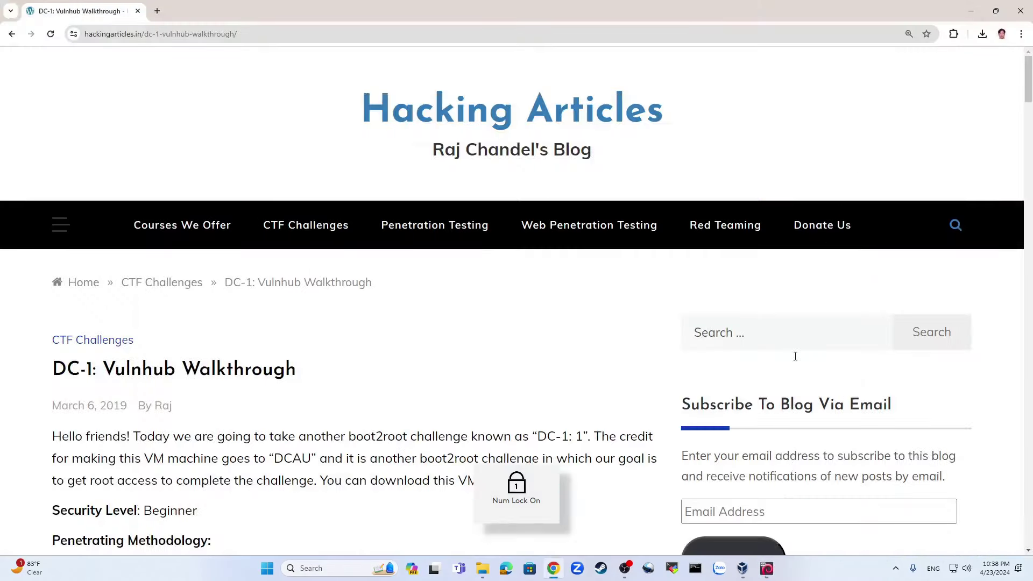
{"action": "mouse_move", "coordinate": [767, 568]}
{"action": "left_click", "coordinate": [818, 531]}
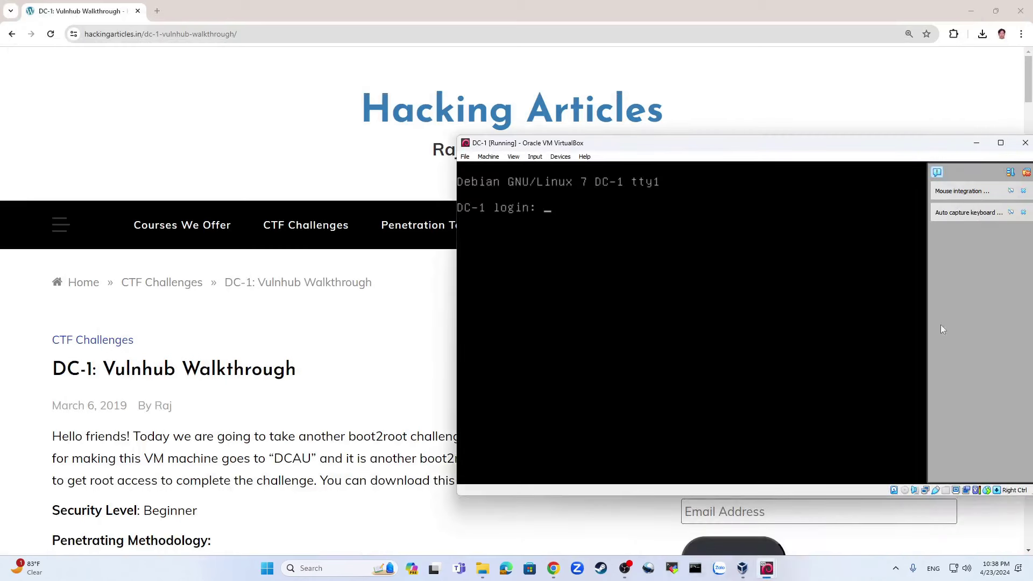
{"action": "left_click_drag", "start_coordinate": [908, 136], "coordinate": [802, 115]}
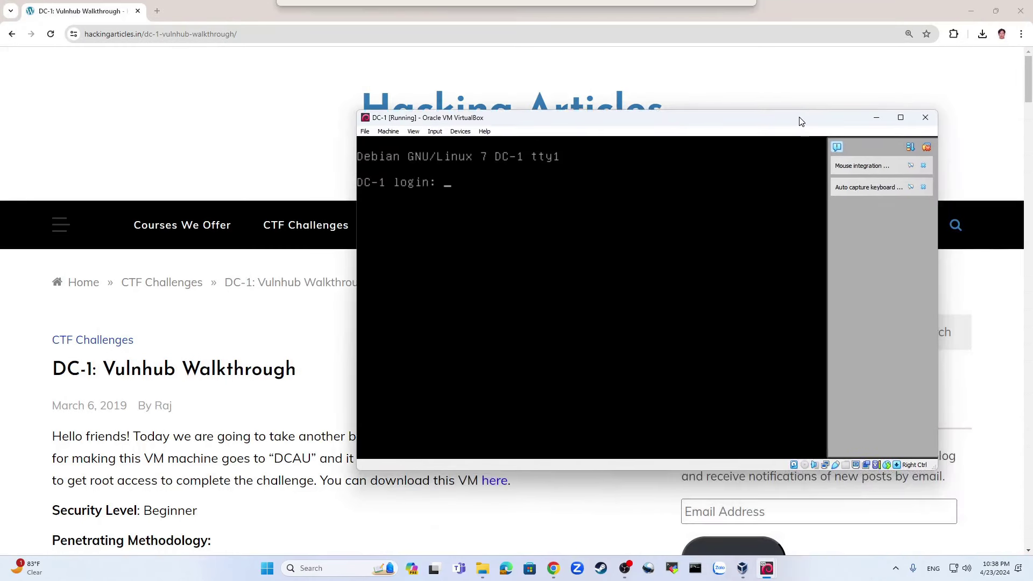
{"action": "left_click", "coordinate": [876, 121]}
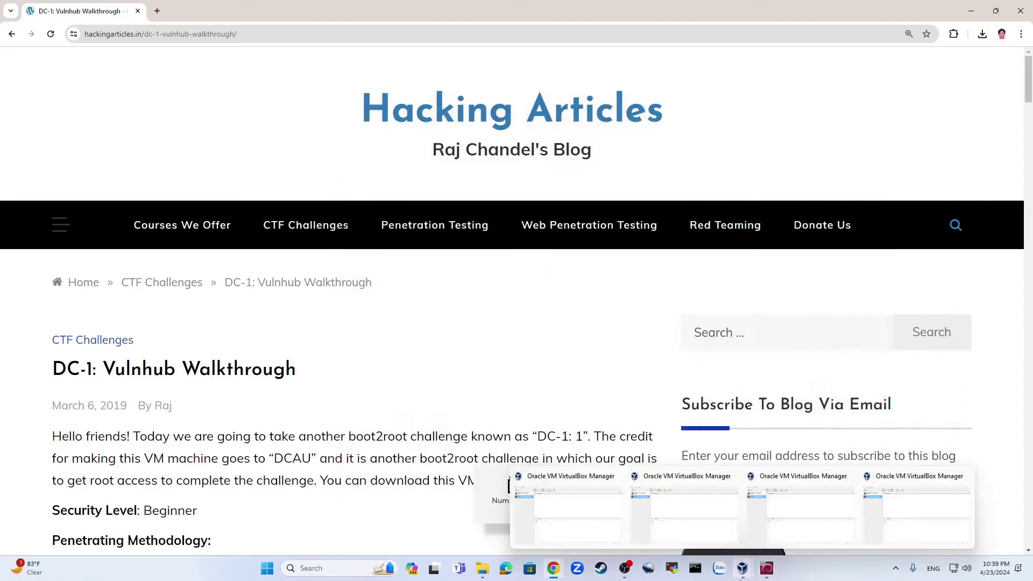
Step: Log in to the Kali virtual machine with its username and account password, and fit the desktop to the VM window
{"action": "mouse_move", "coordinate": [767, 569]}
{"action": "left_click", "coordinate": [715, 517]}
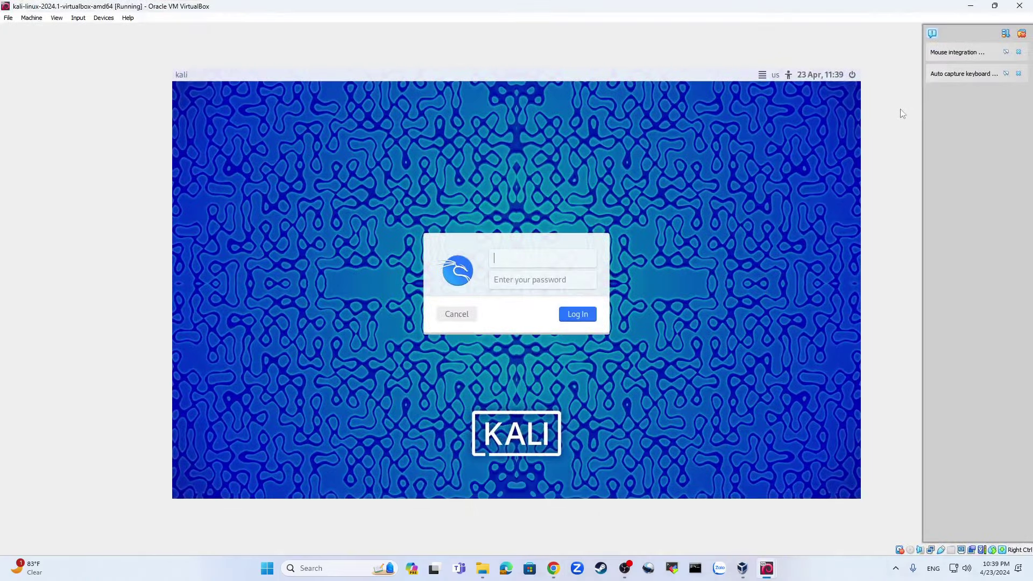
{"action": "left_click", "coordinate": [1019, 51]}
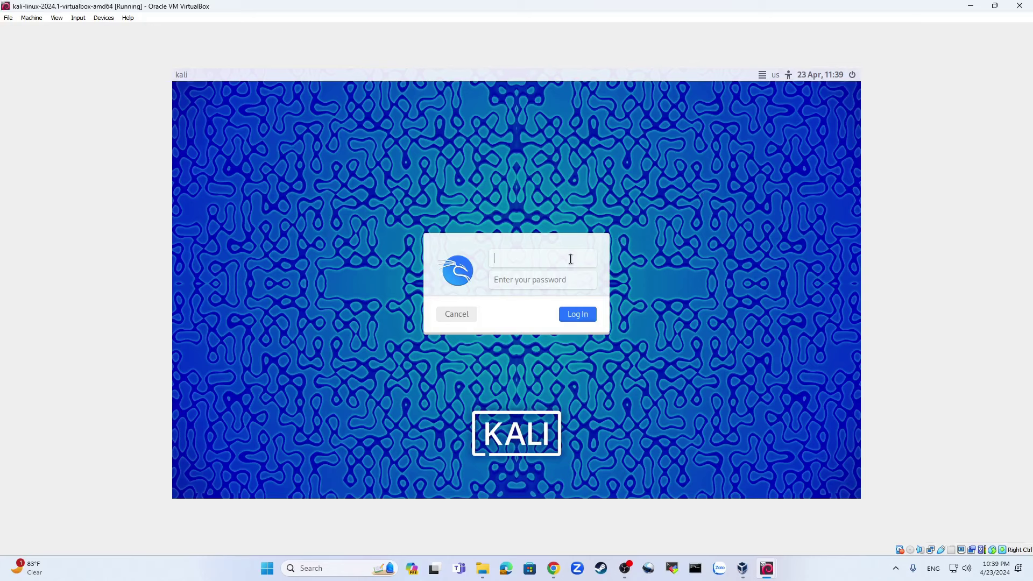
{"action": "type", "text": "kali"}
{"action": "key", "text": "Tab"}
{"action": "type", "text": "kali"}
{"action": "key", "text": "Return"}
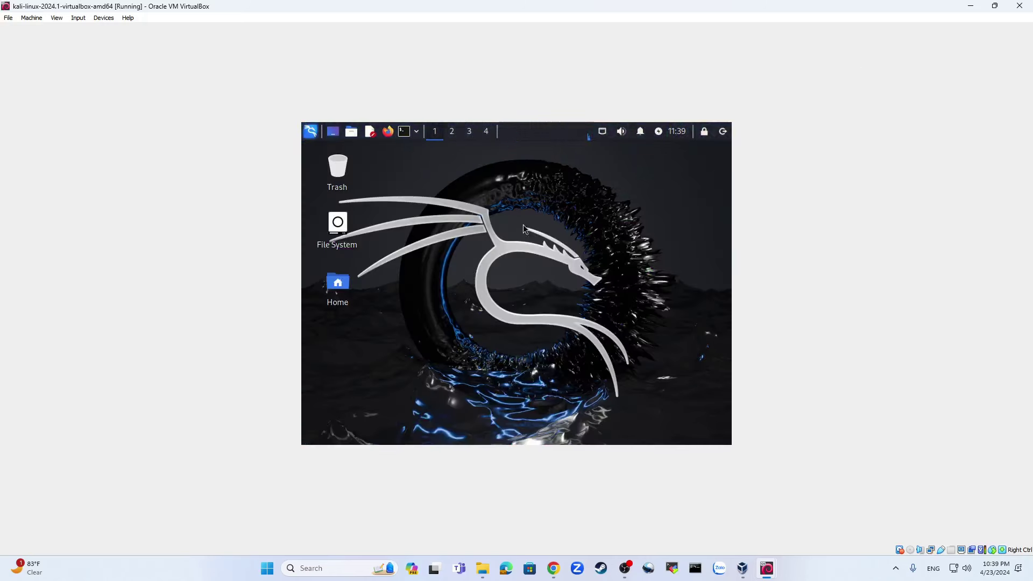
{"action": "left_click", "coordinate": [995, 9]}
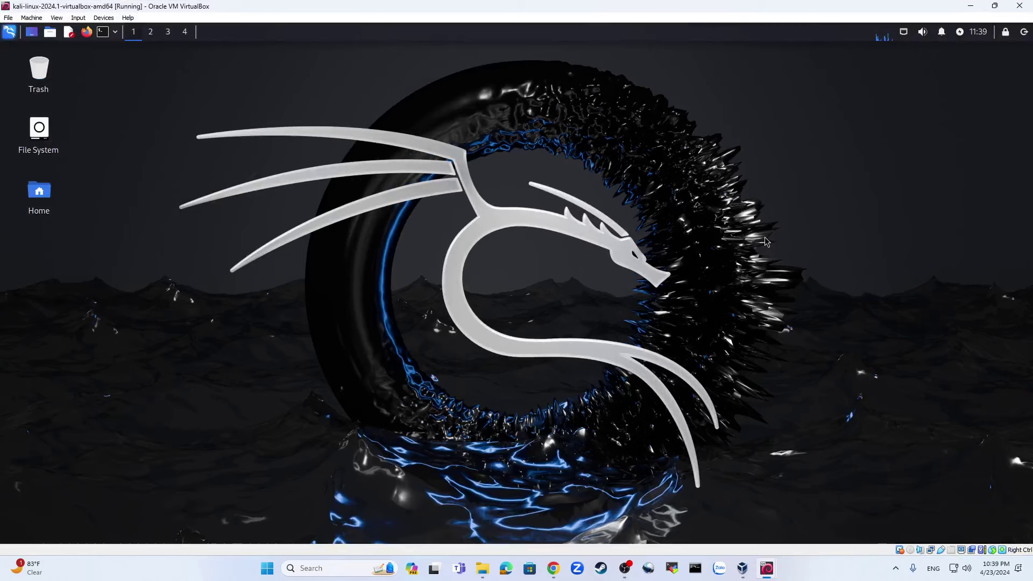
Step: Switch to Chrome and review the Penetrating Methodology list in the DC-1 walkthrough, highlighting the netdiscover, Nmap and reverse shell items
{"action": "left_click", "coordinate": [560, 569]}
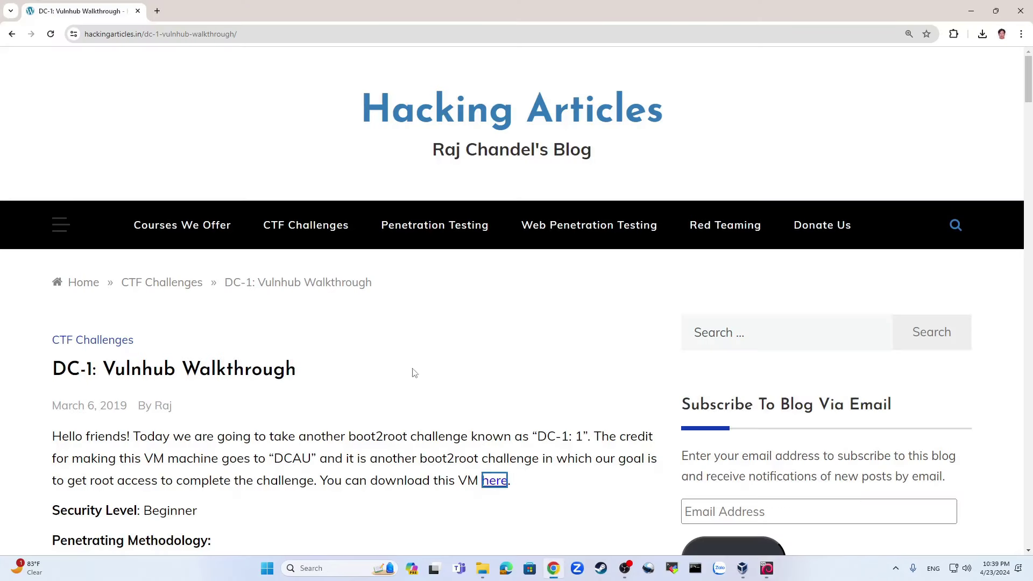
{"action": "scroll", "coordinate": [412, 366], "scroll_direction": "down", "scroll_amount": 1}
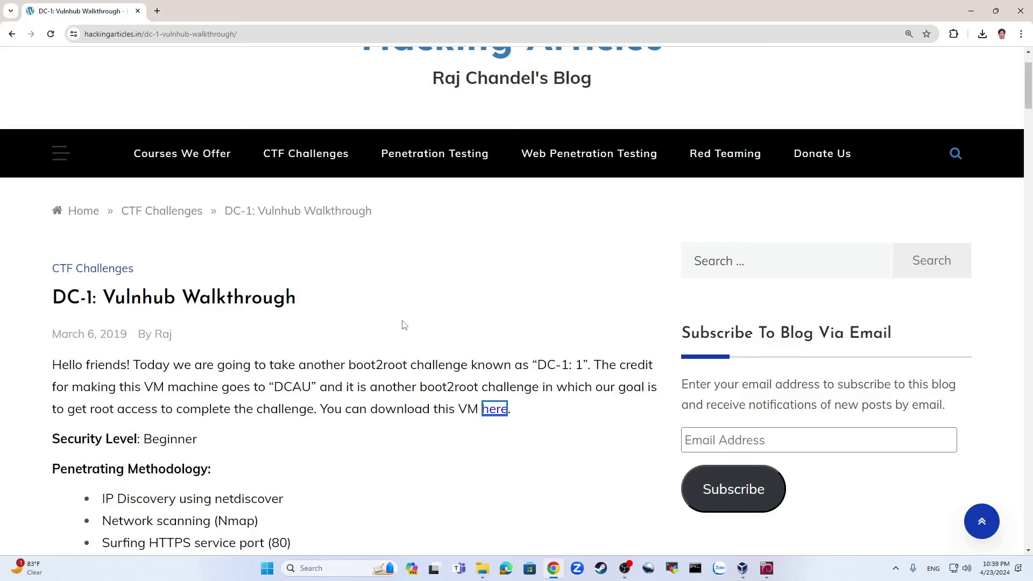
{"action": "scroll", "coordinate": [404, 325], "scroll_direction": "down", "scroll_amount": 3}
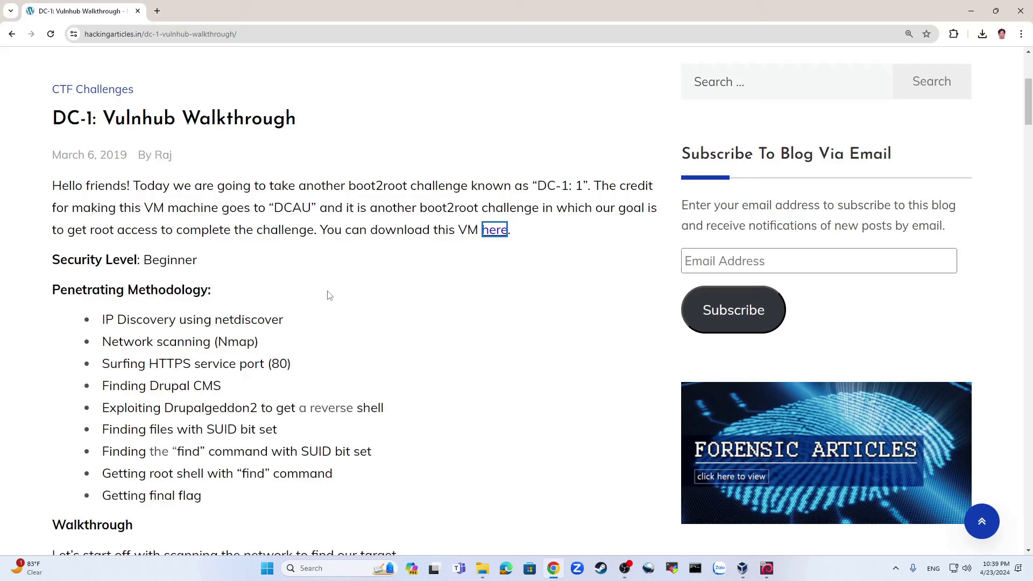
{"action": "scroll", "coordinate": [325, 299], "scroll_direction": "down", "scroll_amount": 1}
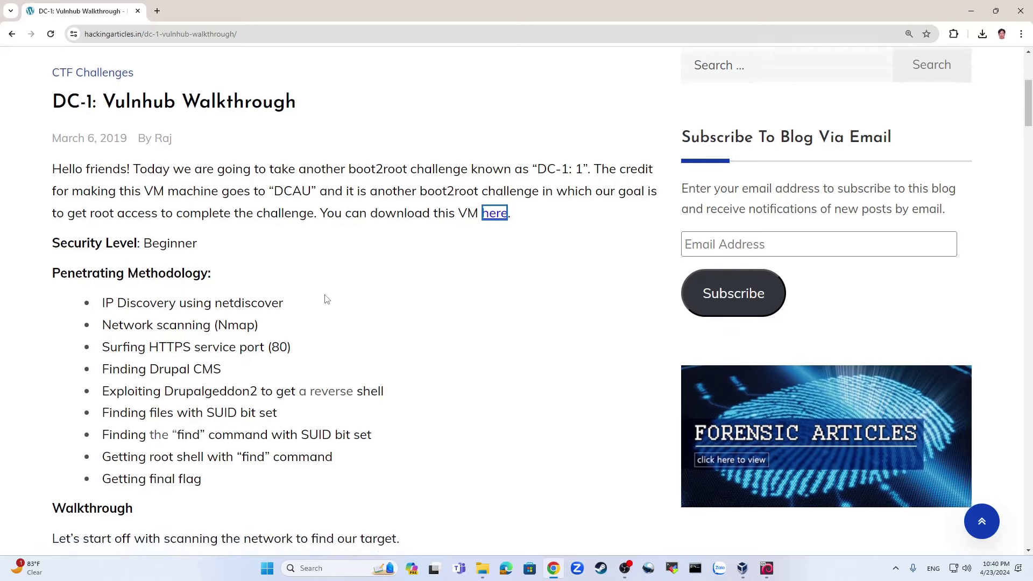
{"action": "double_click", "coordinate": [248, 284]}
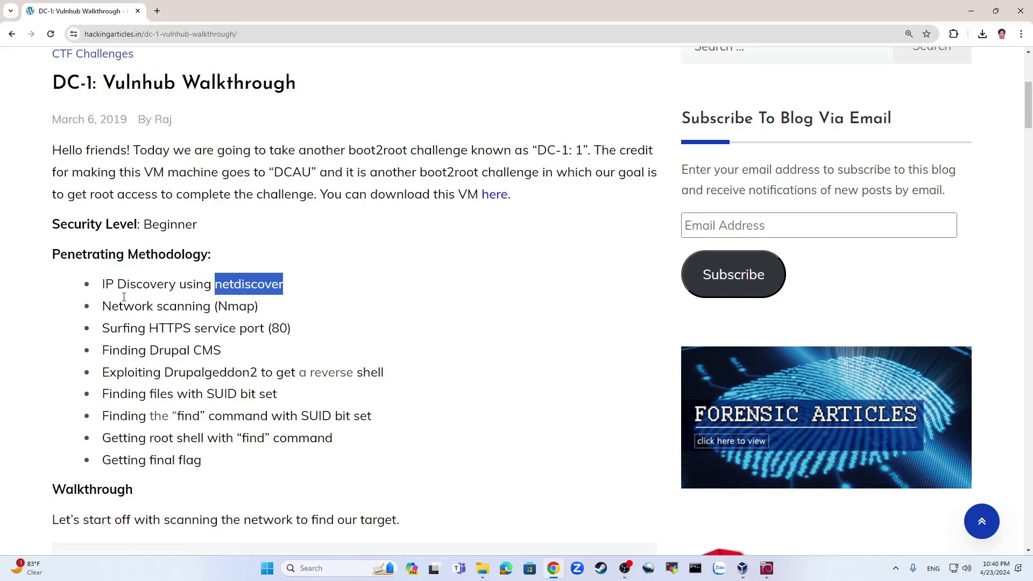
{"action": "left_click_drag", "start_coordinate": [104, 284], "coordinate": [163, 285]}
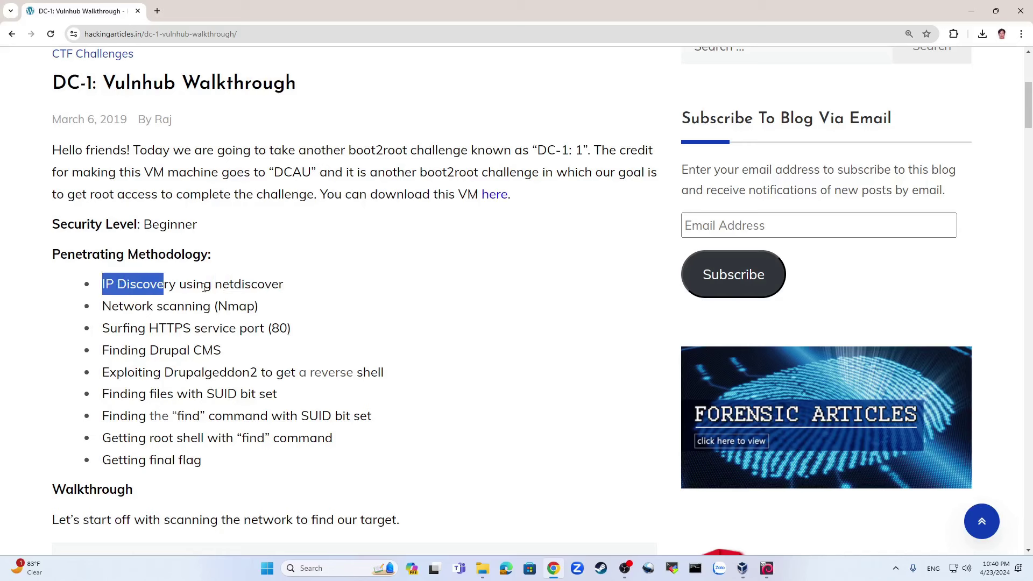
{"action": "left_click", "coordinate": [242, 306]}
{"action": "left_click_drag", "start_coordinate": [218, 306], "coordinate": [255, 305]}
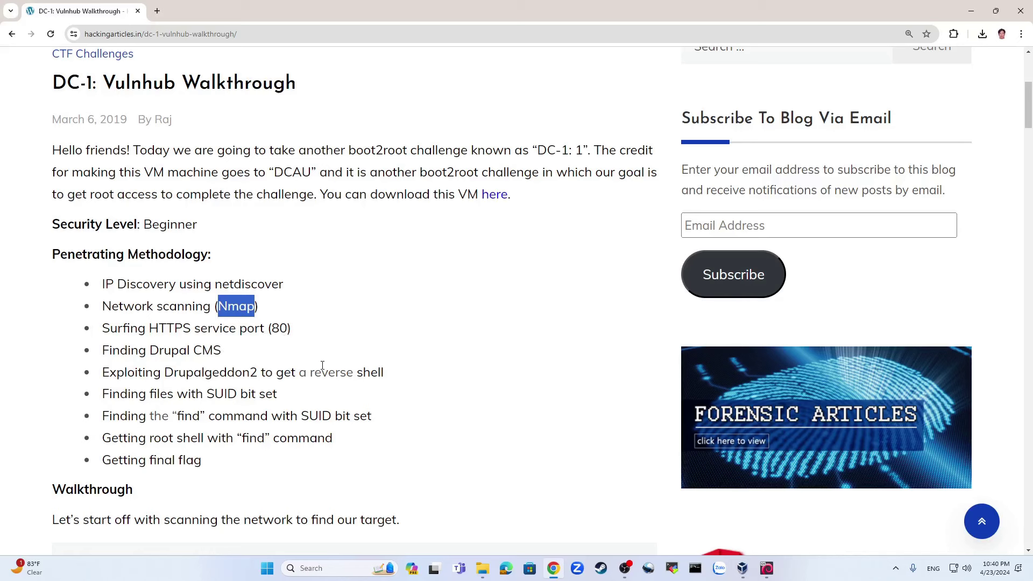
{"action": "double_click", "coordinate": [362, 374]}
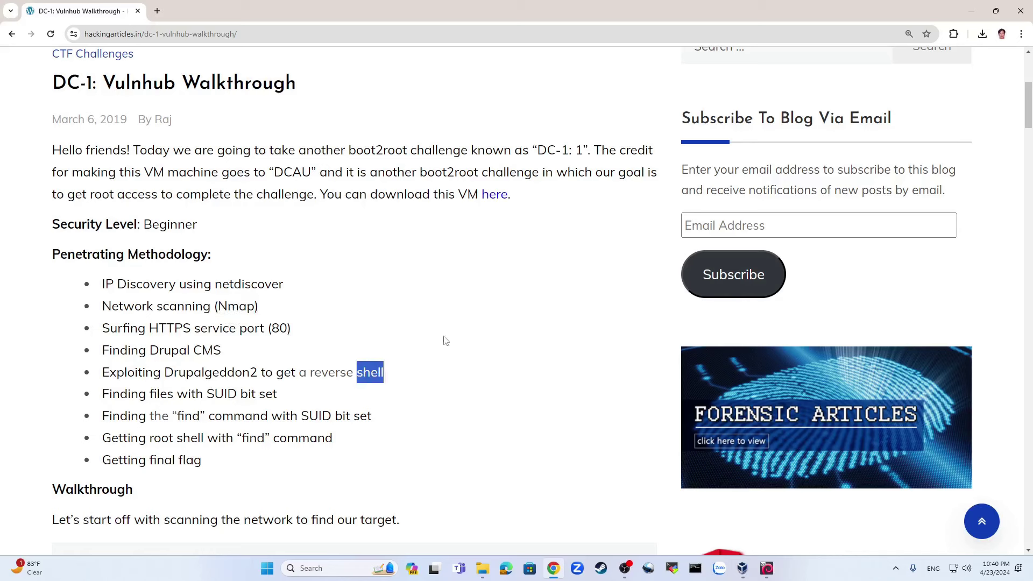